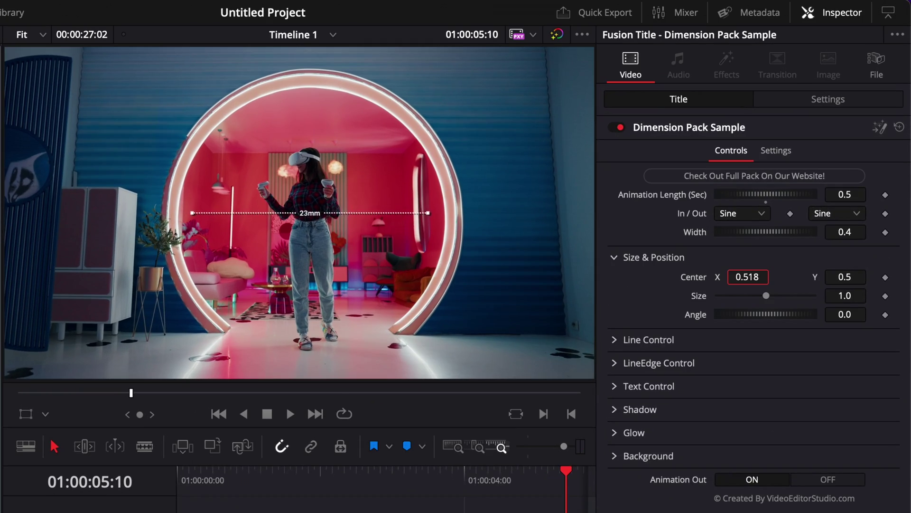
# - Nudge the title's Center X from 0.518 to 0.522 in Size & Position
pyautogui.moveTo(343, 227); pyautogui.dragTo(345, 229)
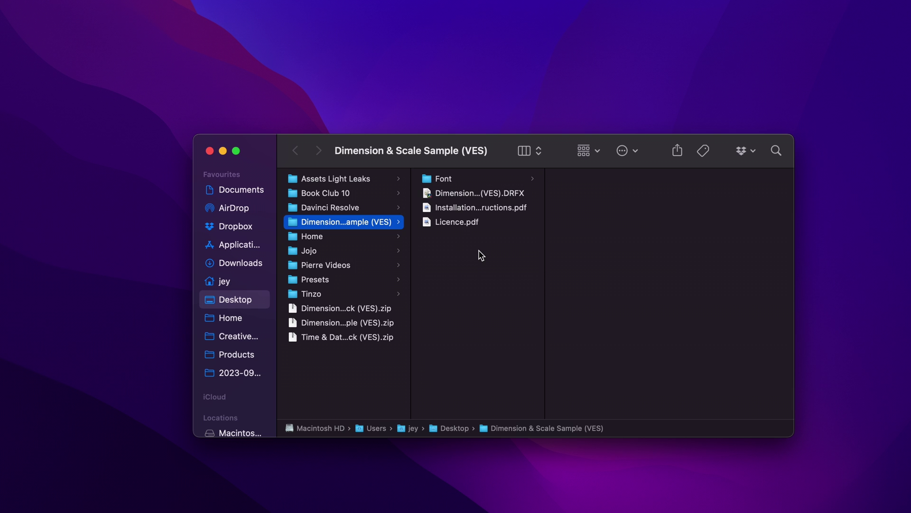
# - Preview Licence.pdf, the instructions, the DRFX bundle and the Font folder's twelve Roboto fonts
pyautogui.click(458, 225)
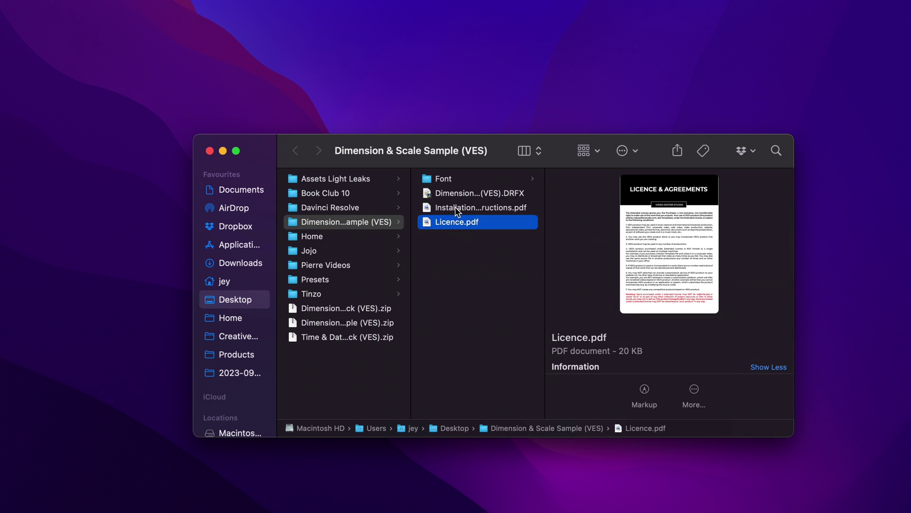
pyautogui.click(457, 209)
pyautogui.click(459, 194)
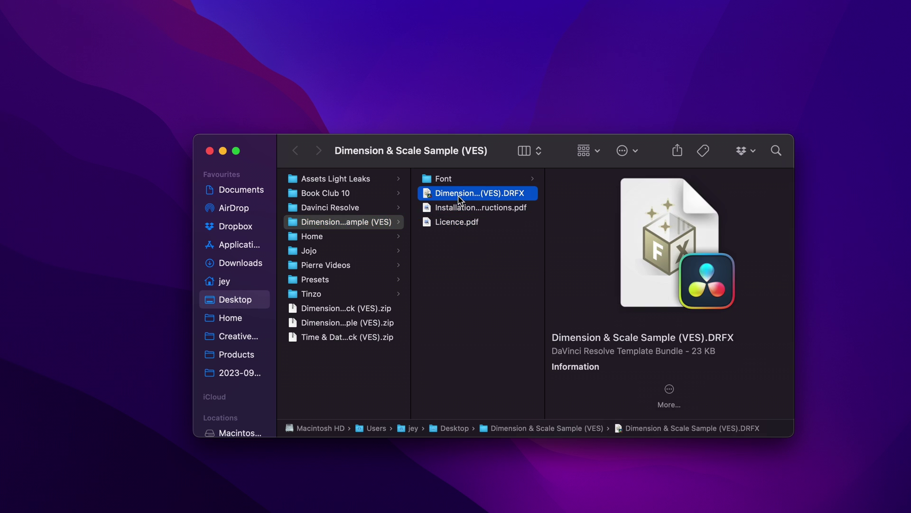
pyautogui.click(447, 179)
pyautogui.click(601, 180)
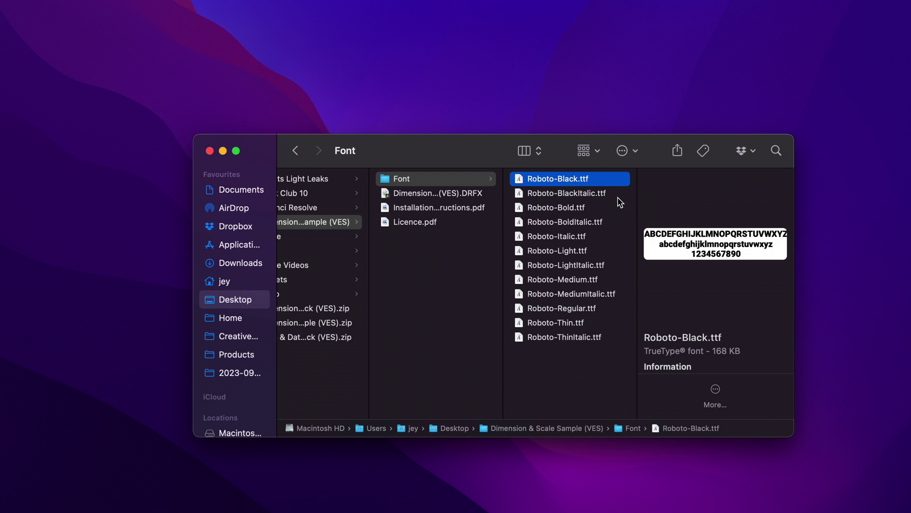
pyautogui.keyDown('shift'); pyautogui.click(549, 338); pyautogui.keyUp('shift')
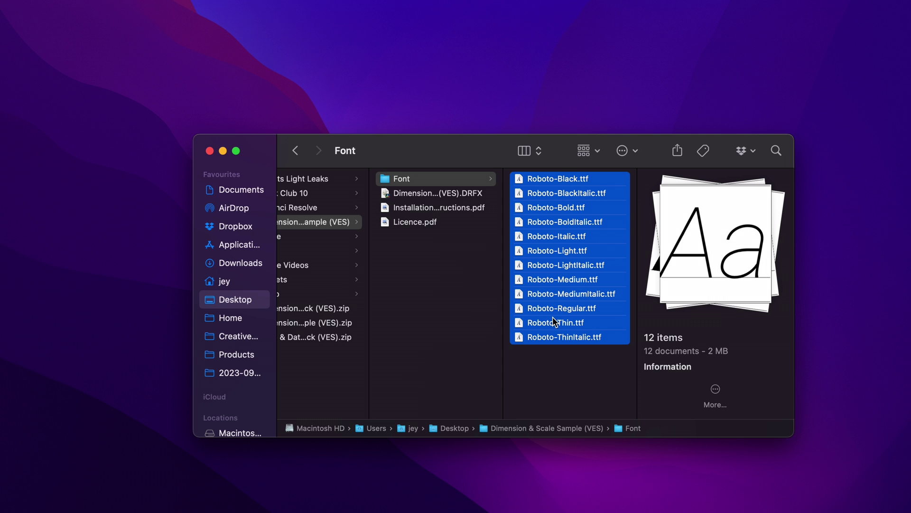
# - Install the Dimension & Scale Sample (VES) DRFX bundle, overwriting the existing copy
pyautogui.click(458, 195)
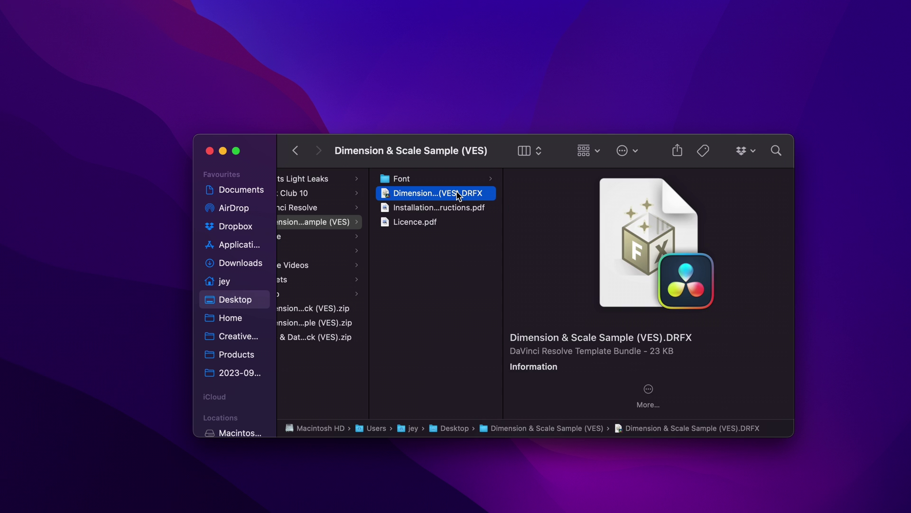
pyautogui.doubleClick(458, 195)
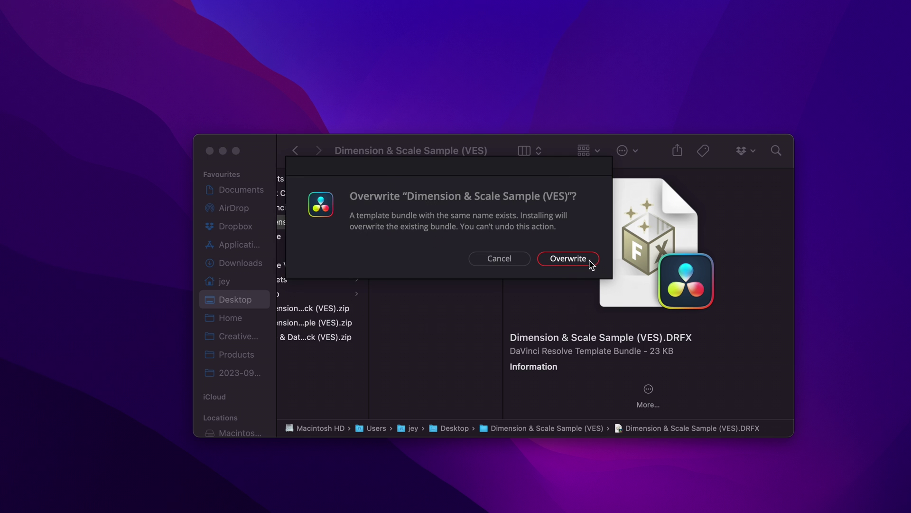
pyautogui.click(568, 258)
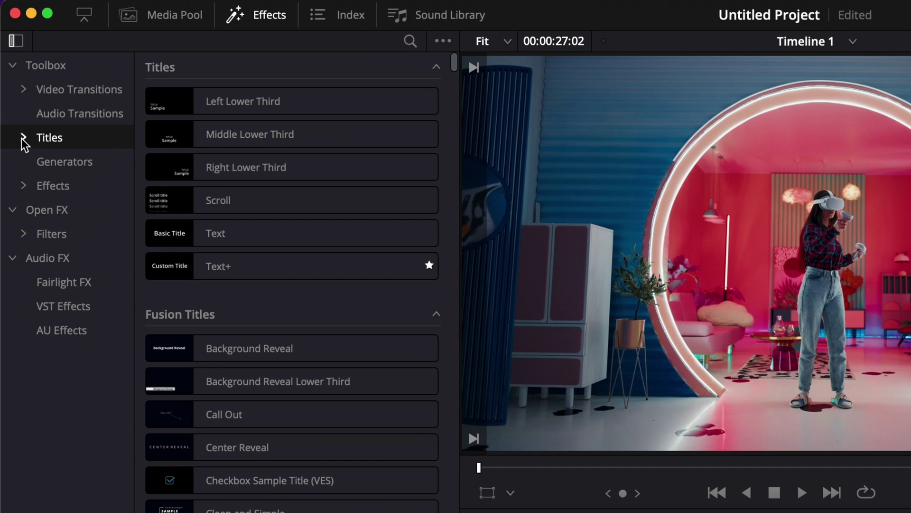
# - Browse the Effects Titles category to the Sample titles list
pyautogui.click(23, 138)
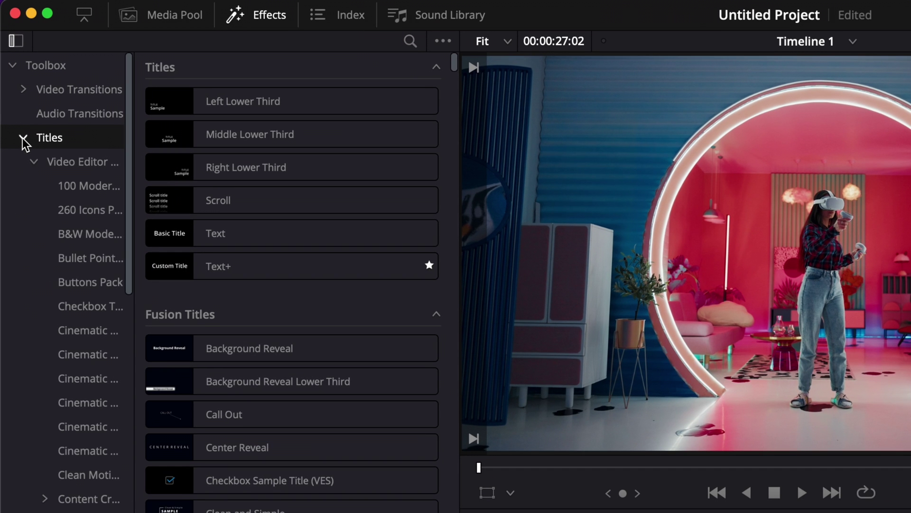
pyautogui.scroll(-12, 45, 284)
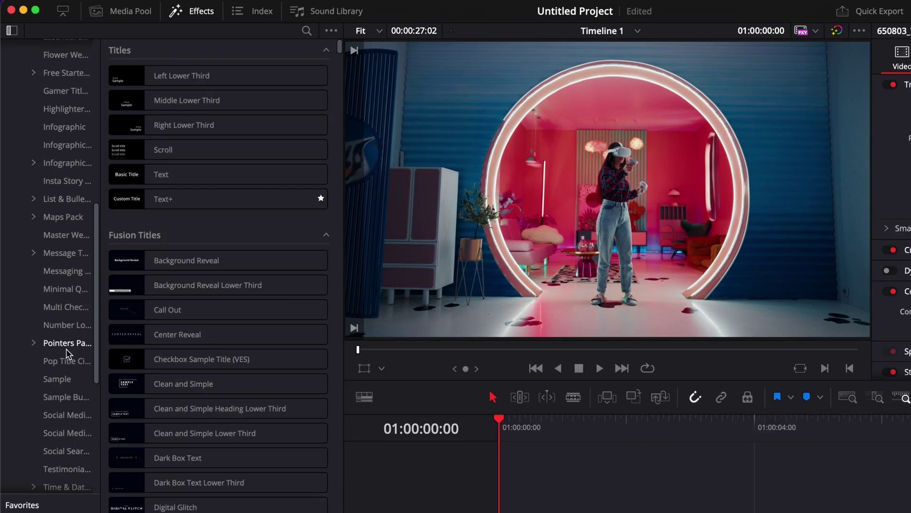
pyautogui.click(88, 507)
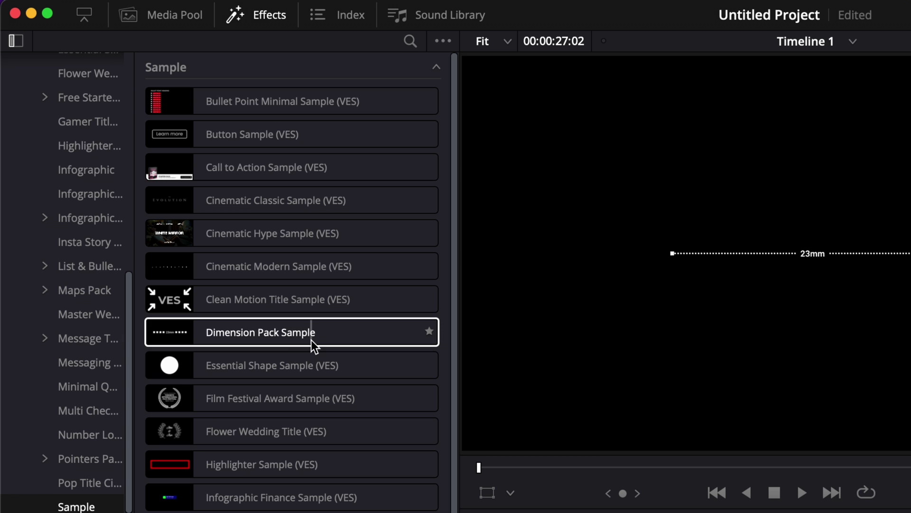
# - Place Dimension Pack Sample on Video 2 at the timeline start and lengthen it
pyautogui.moveTo(313, 346); pyautogui.dragTo(700, 512)
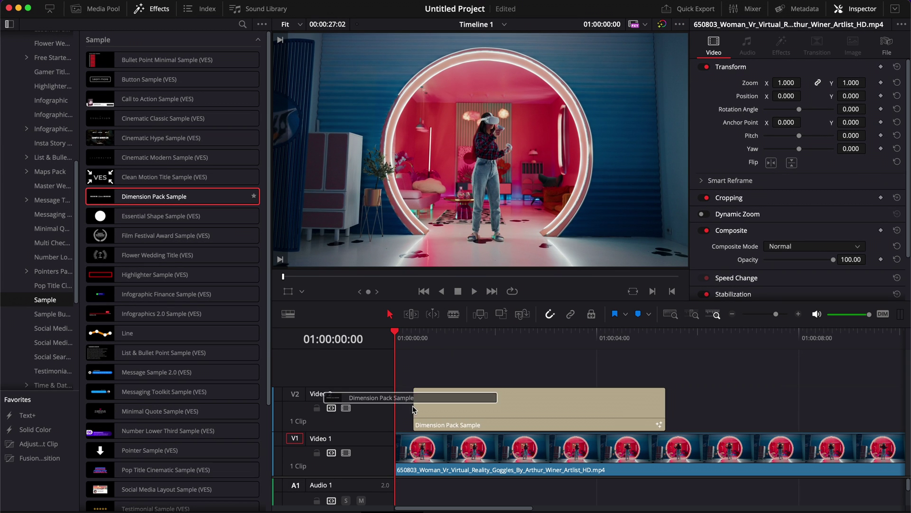
pyautogui.moveTo(413, 409); pyautogui.dragTo(398, 399)
pyautogui.moveTo(647, 420); pyautogui.dragTo(714, 420)
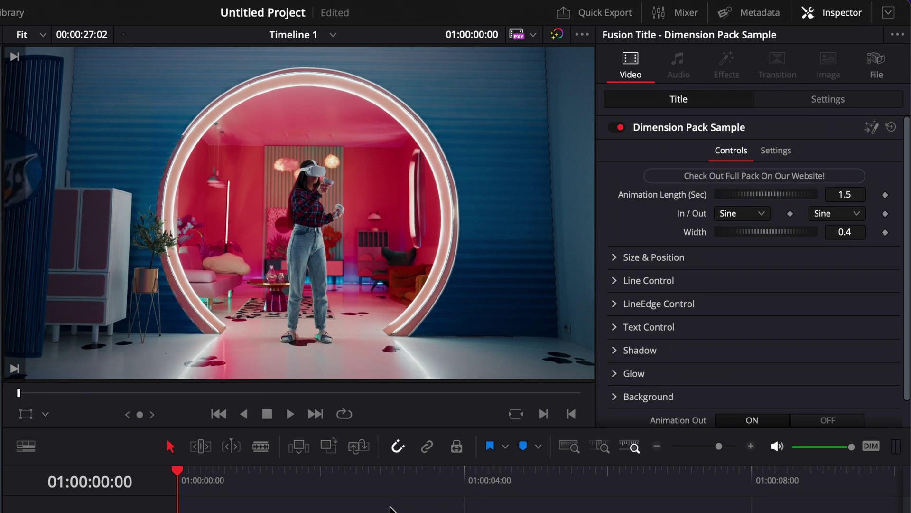
pyautogui.click(401, 484)
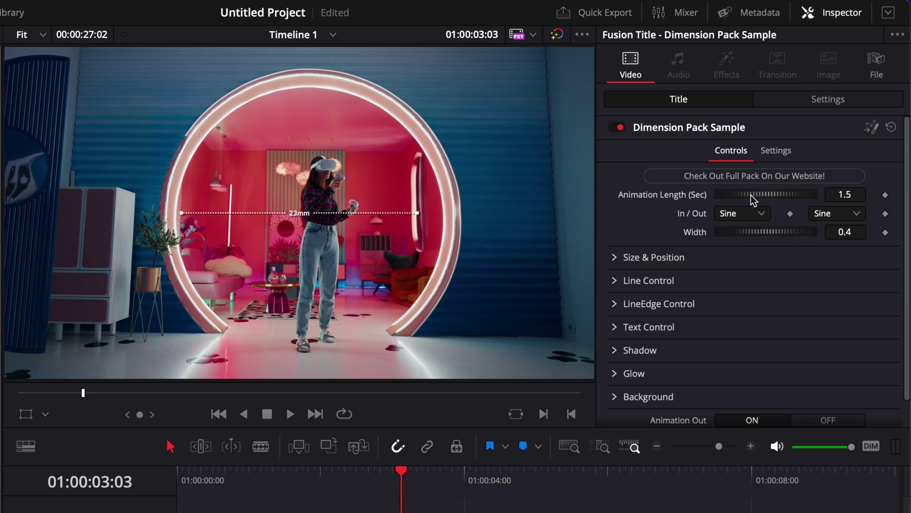
# - Preview the title animation and set its Animation Length to 0.5
pyautogui.click(184, 481)
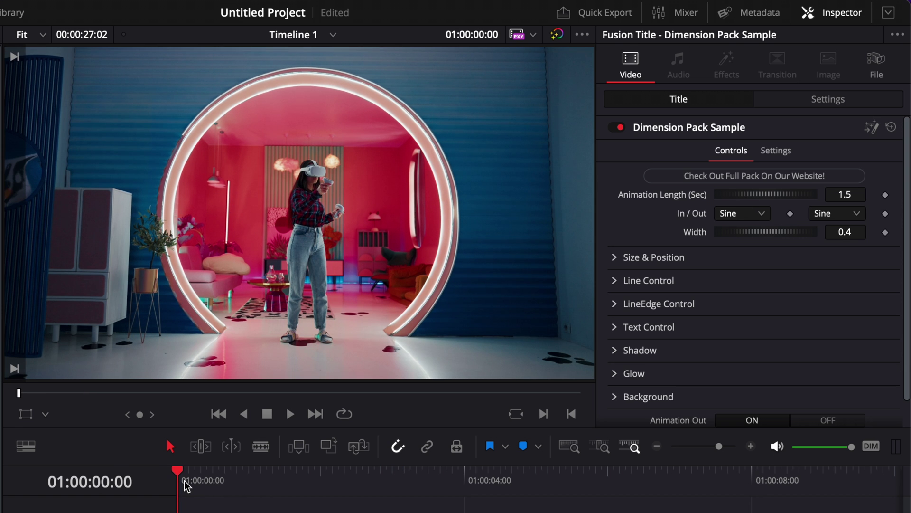
pyautogui.press('space')
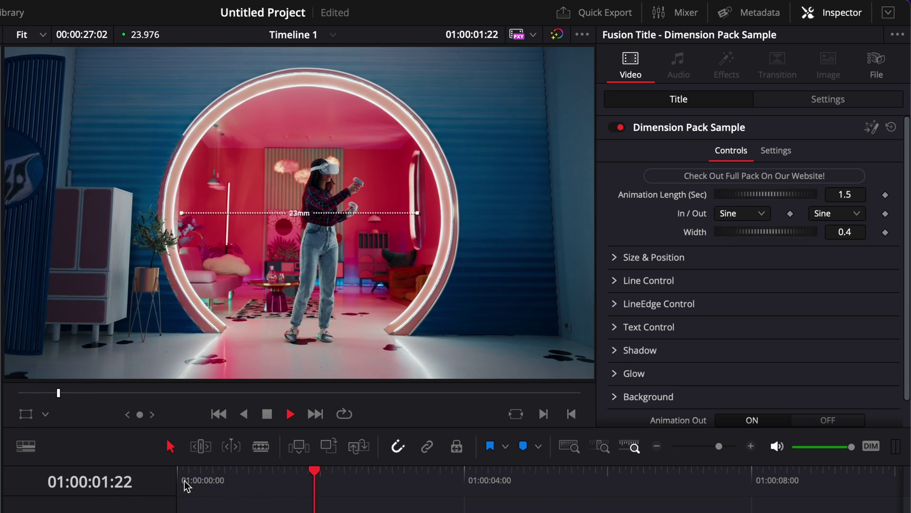
pyautogui.press('space')
pyautogui.click(859, 195)
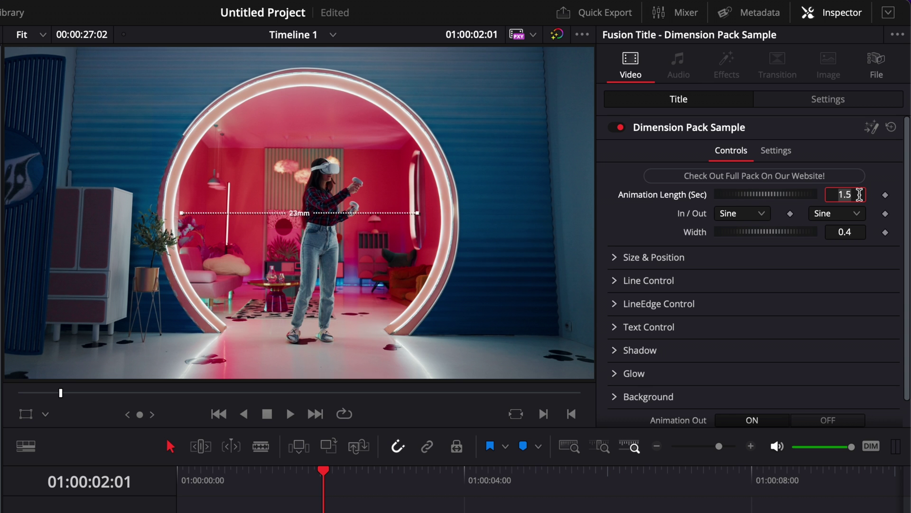
pyautogui.write('0.')
pyautogui.press('Tab')
# - Play back the shortened 0.5-second animation through the title's end
pyautogui.click(183, 477)
pyautogui.press('space')
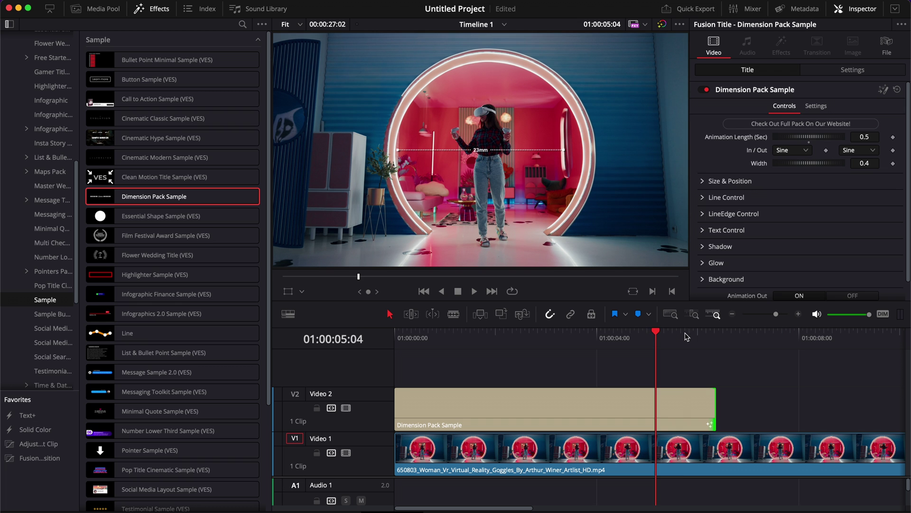
pyautogui.click(685, 333)
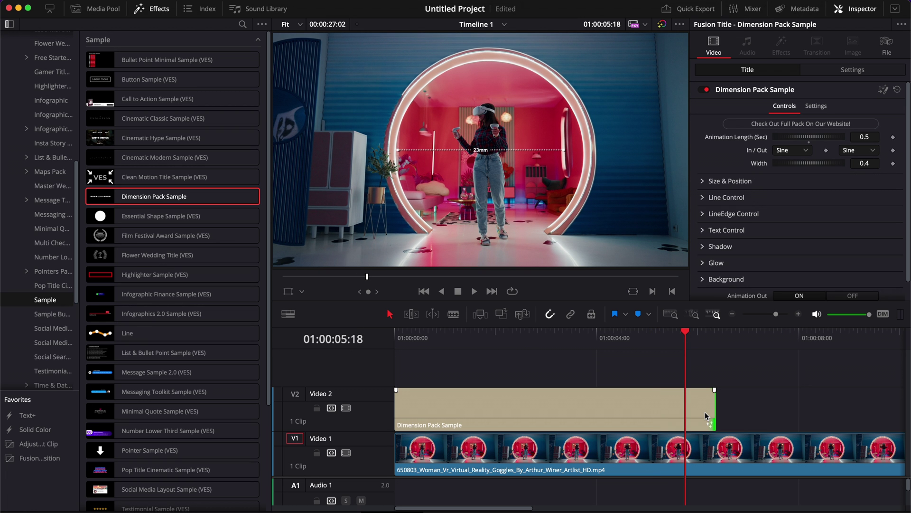
pyautogui.press('space')
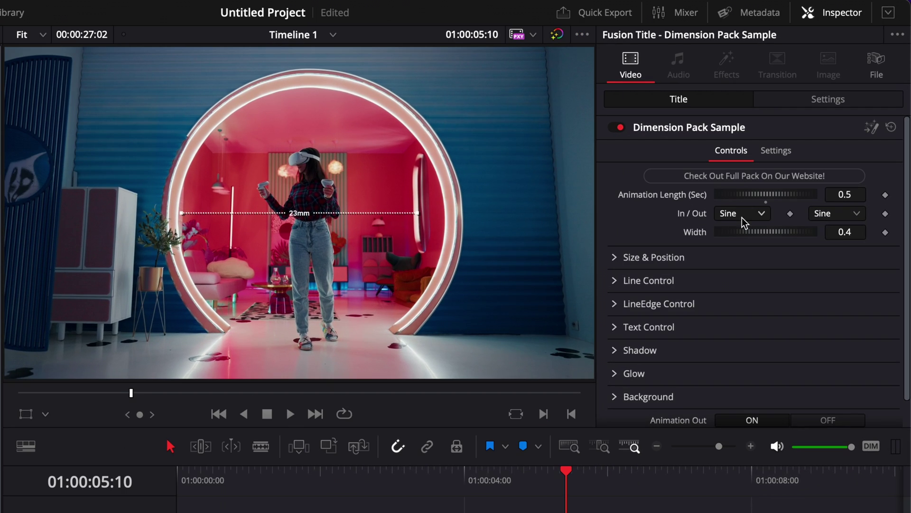
# - Keep the Sine In/Out easing and reset the line Width to 0.4 after trying values
pyautogui.click(742, 218)
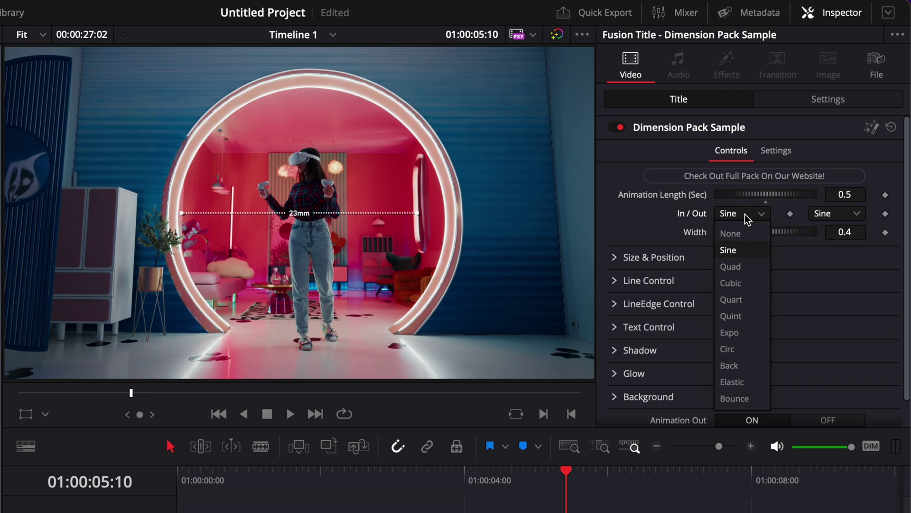
pyautogui.click(858, 215)
pyautogui.moveTo(849, 231); pyautogui.dragTo(881, 231)
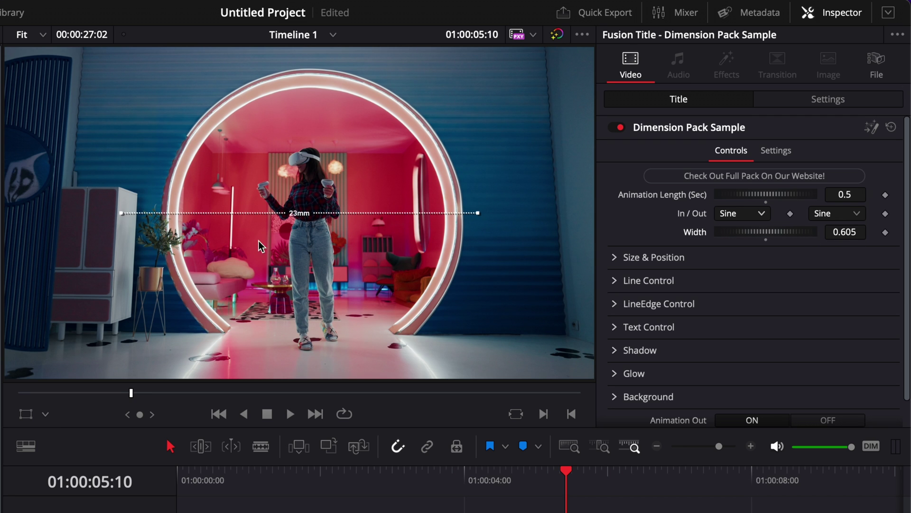
pyautogui.doubleClick(696, 232)
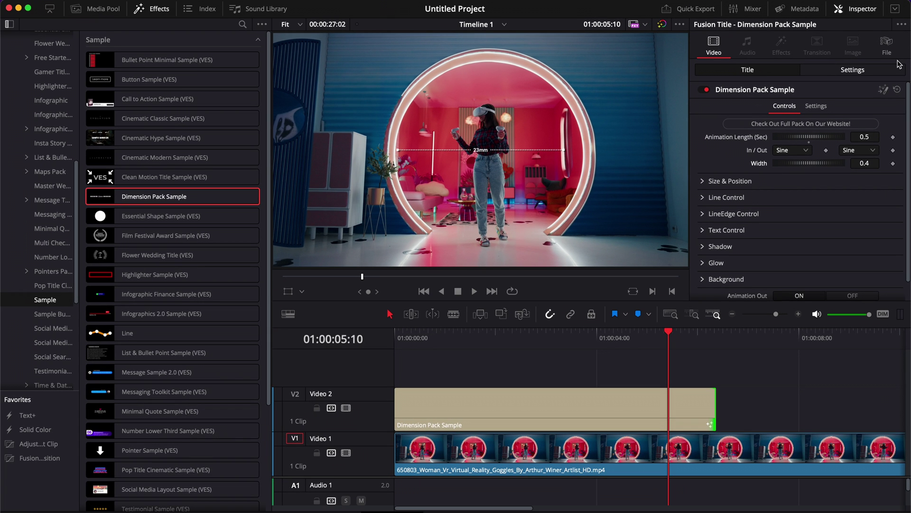
# - Set the title's Size & Position to Center X 0.522 and Size 1.06
pyautogui.click(896, 9)
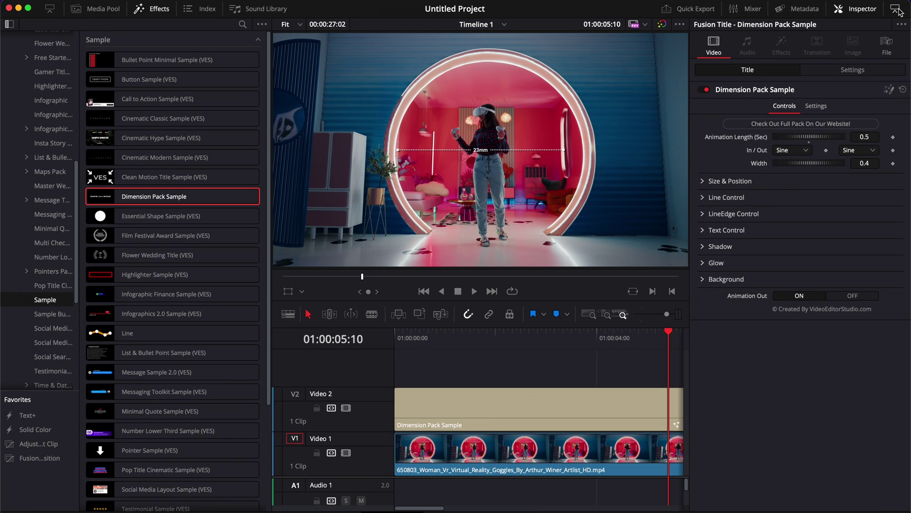
pyautogui.click(703, 182)
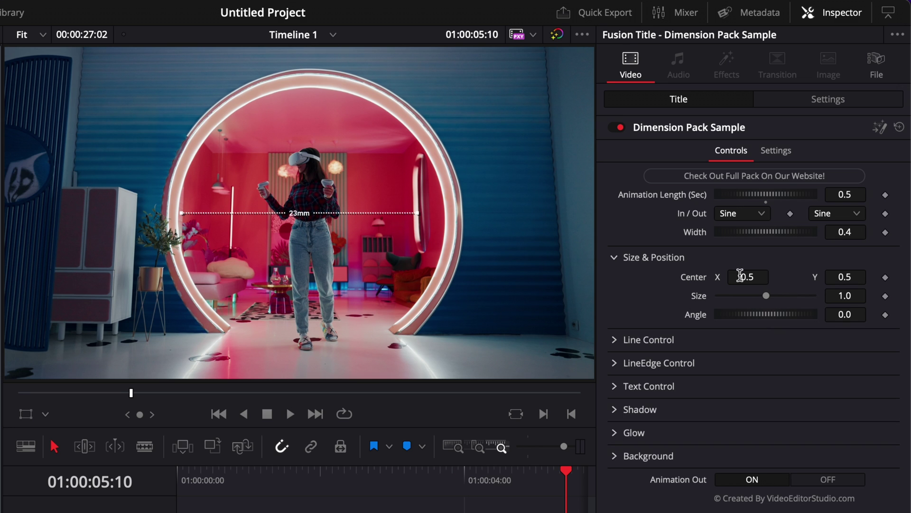
pyautogui.moveTo(740, 276); pyautogui.dragTo(761, 275)
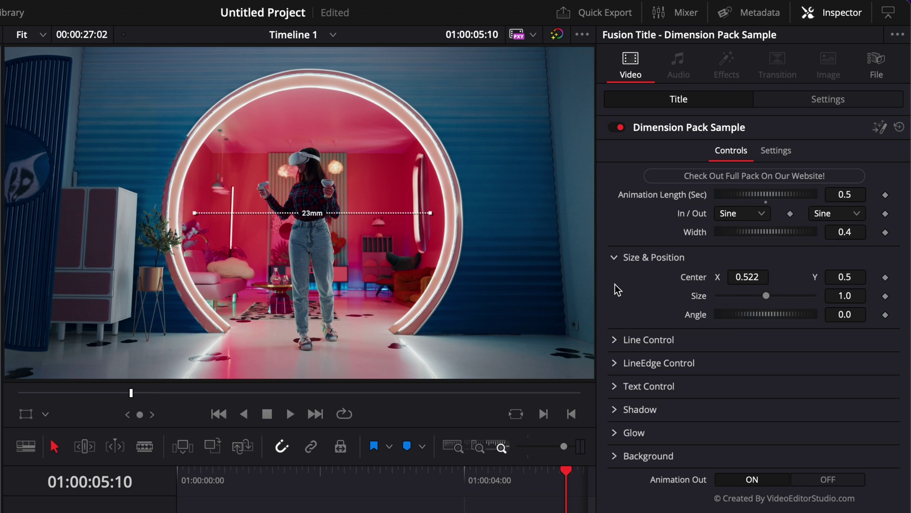
pyautogui.moveTo(768, 294)
pyautogui.mouseDown()
pyautogui.moveTo(782, 304)
pyautogui.moveTo(766, 300)
pyautogui.moveTo(775, 307)
pyautogui.mouseUp()
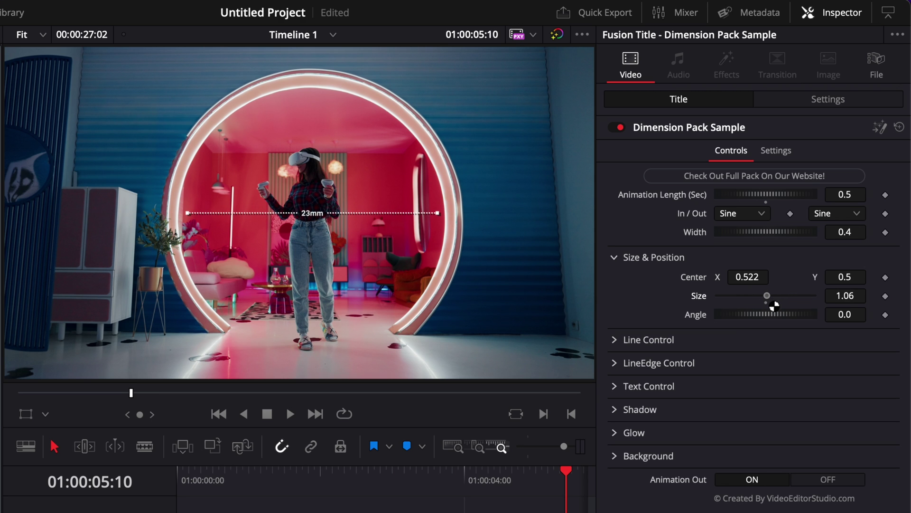
# - Set Line Control Size to 0.0031, keeping Dots Spacing at its default 2.0
pyautogui.click(614, 257)
pyautogui.click(614, 281)
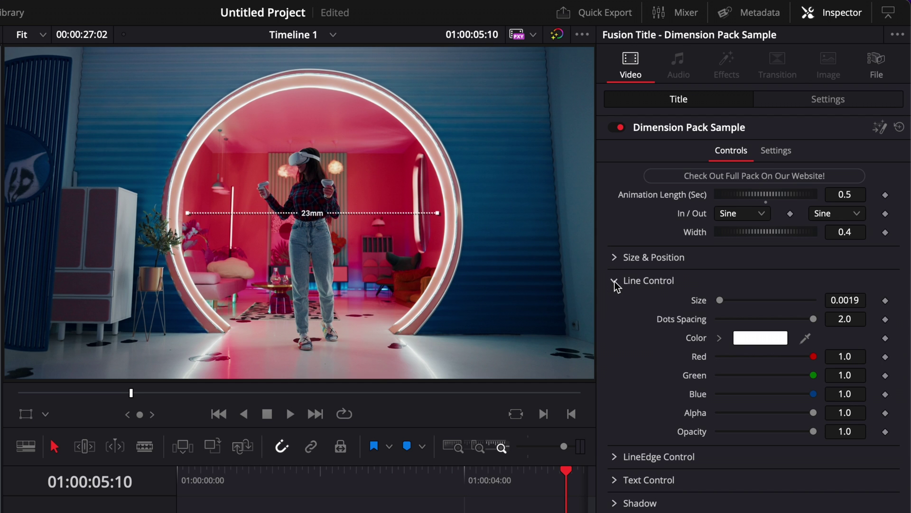
pyautogui.moveTo(720, 301)
pyautogui.mouseDown()
pyautogui.moveTo(742, 304)
pyautogui.moveTo(720, 305)
pyautogui.moveTo(728, 306)
pyautogui.mouseUp()
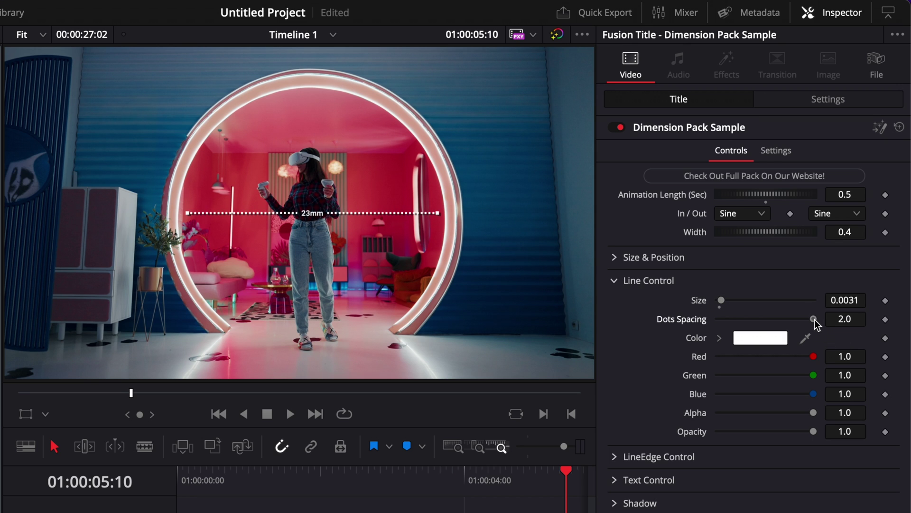
pyautogui.moveTo(815, 320); pyautogui.dragTo(734, 320)
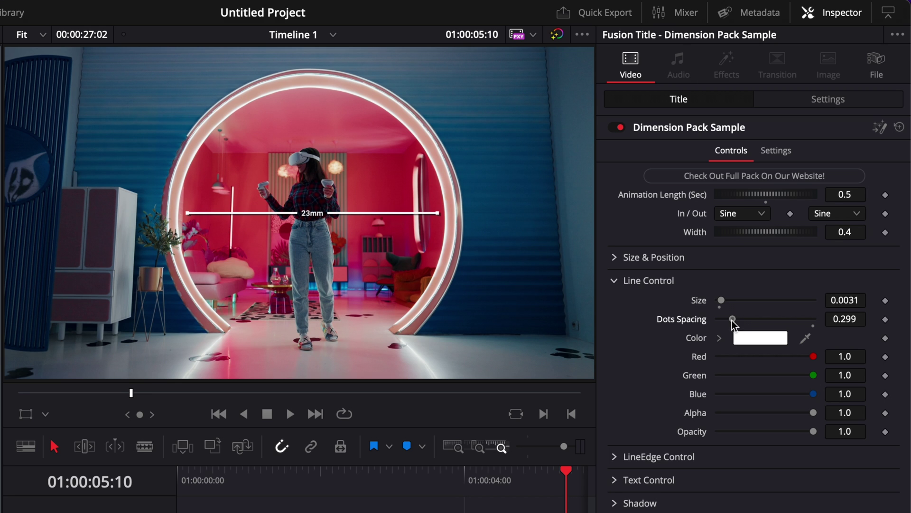
pyautogui.doubleClick(733, 324)
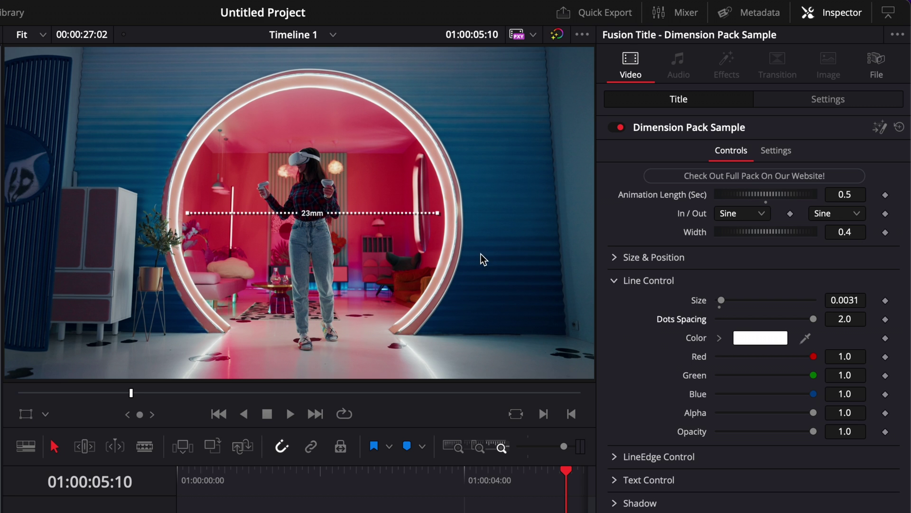
pyautogui.click(763, 337)
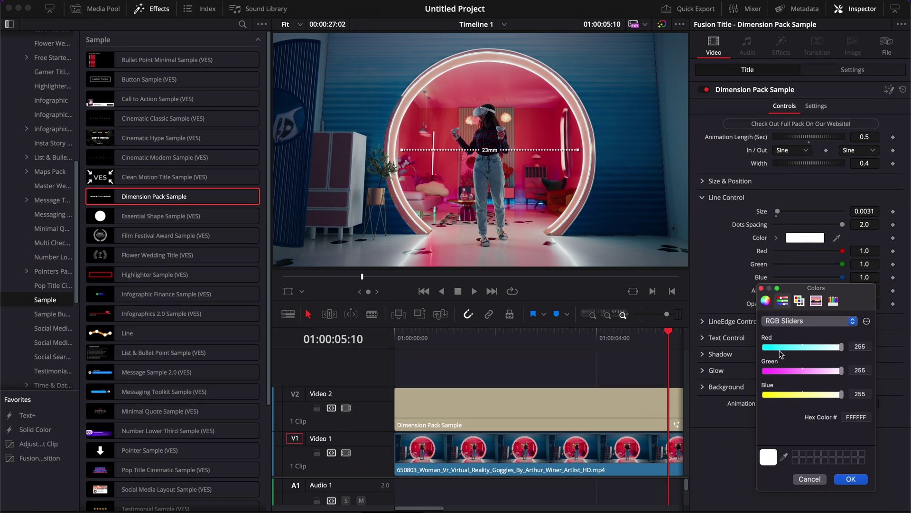
pyautogui.click(766, 301)
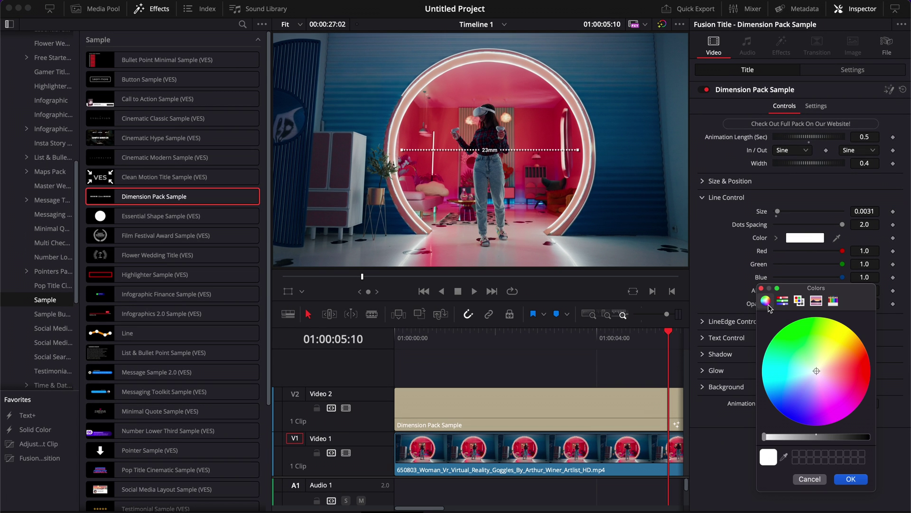
pyautogui.click(789, 408)
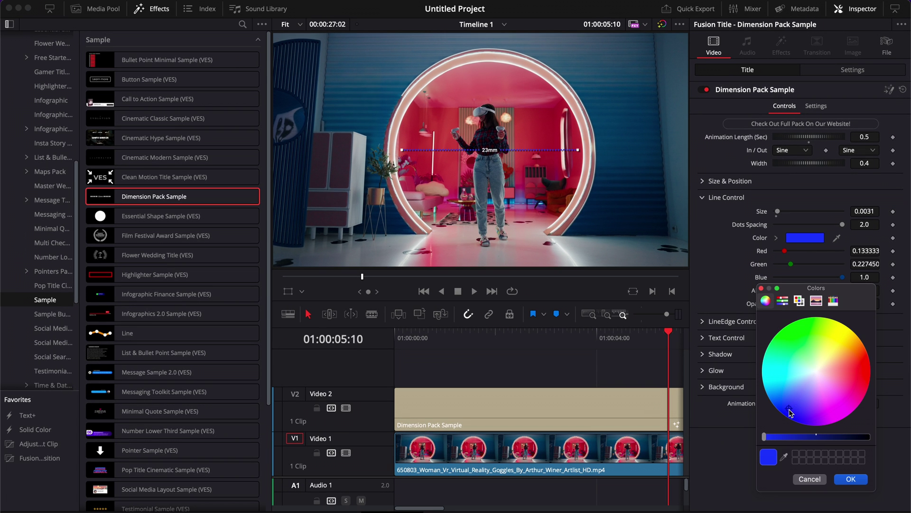
pyautogui.click(853, 479)
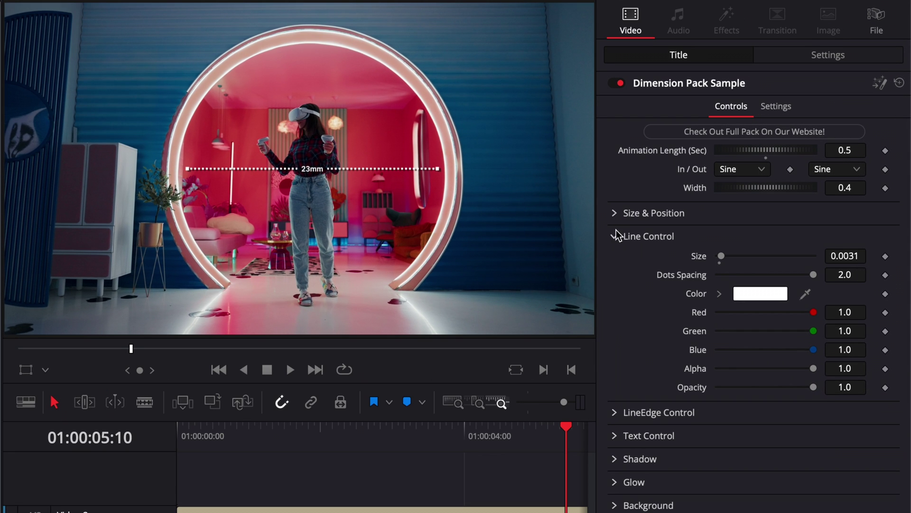
pyautogui.click(702, 196)
pyautogui.click(615, 259)
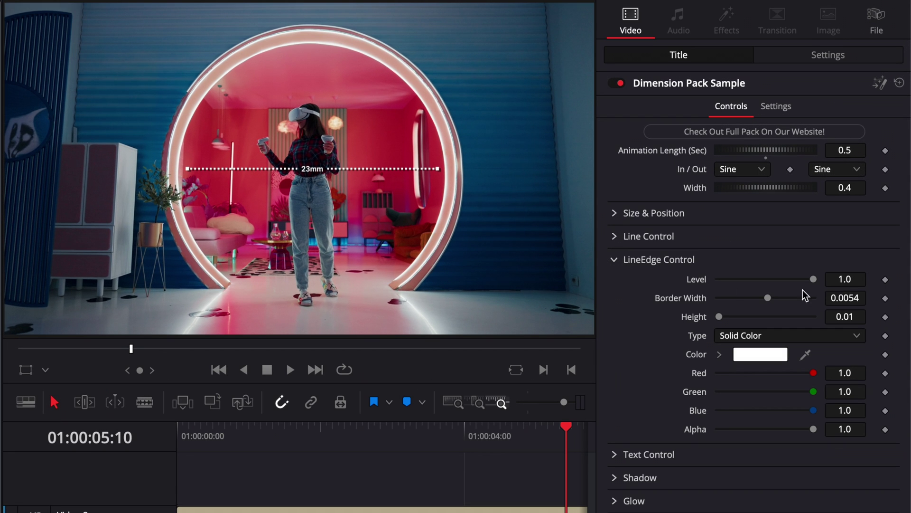
pyautogui.moveTo(816, 278); pyautogui.dragTo(693, 275)
pyautogui.doubleClick(696, 281)
pyautogui.moveTo(765, 299); pyautogui.dragTo(782, 306)
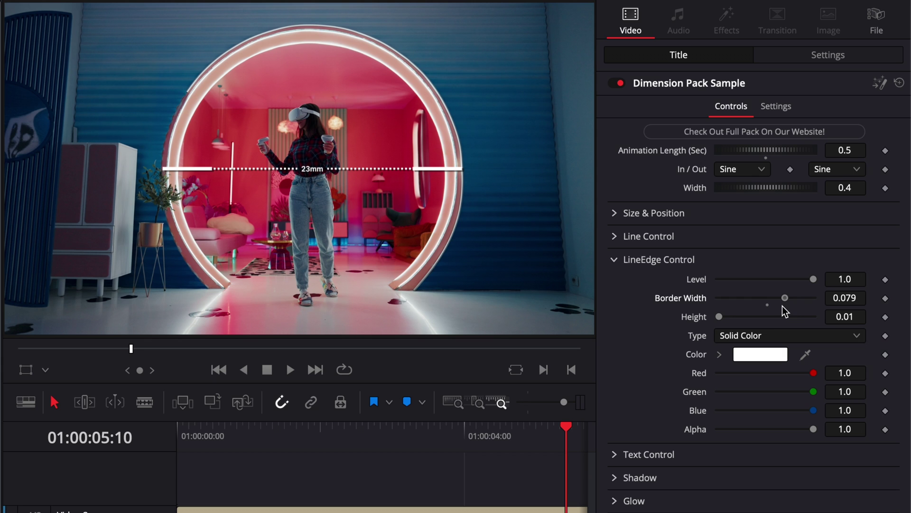
pyautogui.hotkey('ctrl', 'z')
pyautogui.moveTo(719, 316); pyautogui.dragTo(729, 322)
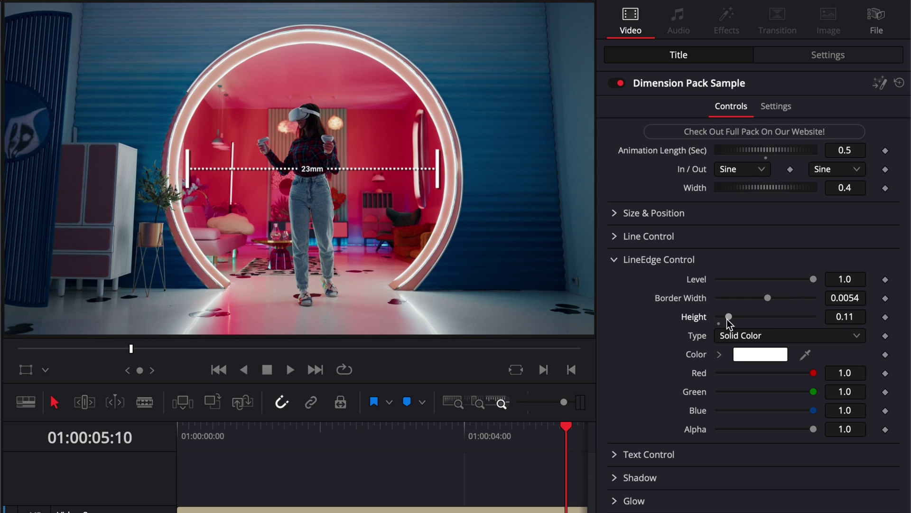
pyautogui.doubleClick(699, 314)
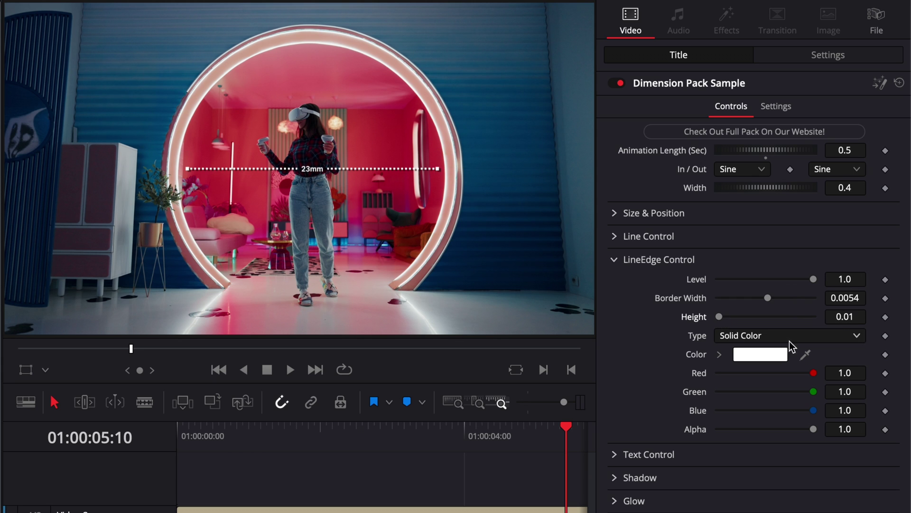
pyautogui.click(612, 260)
# - Replace the 23mm label text with 300 METER and widen Text Mask to 0.087
pyautogui.click(614, 284)
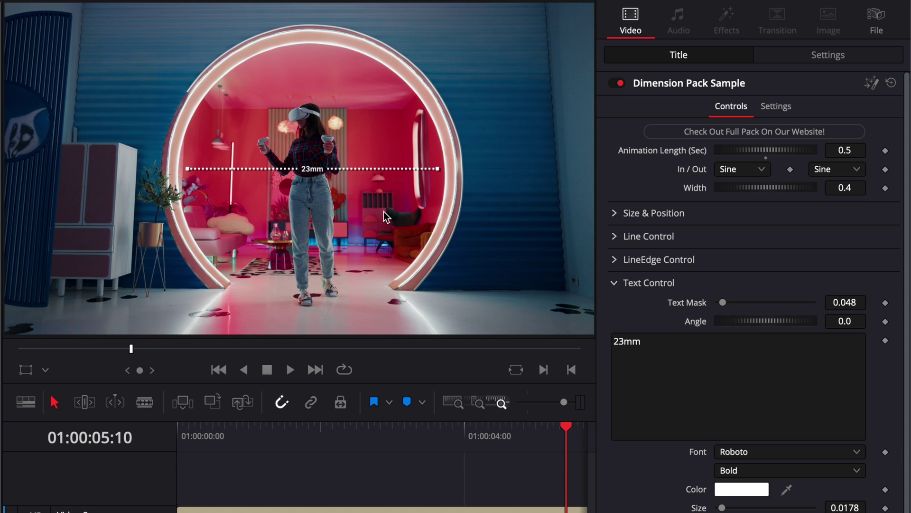
pyautogui.click(654, 341)
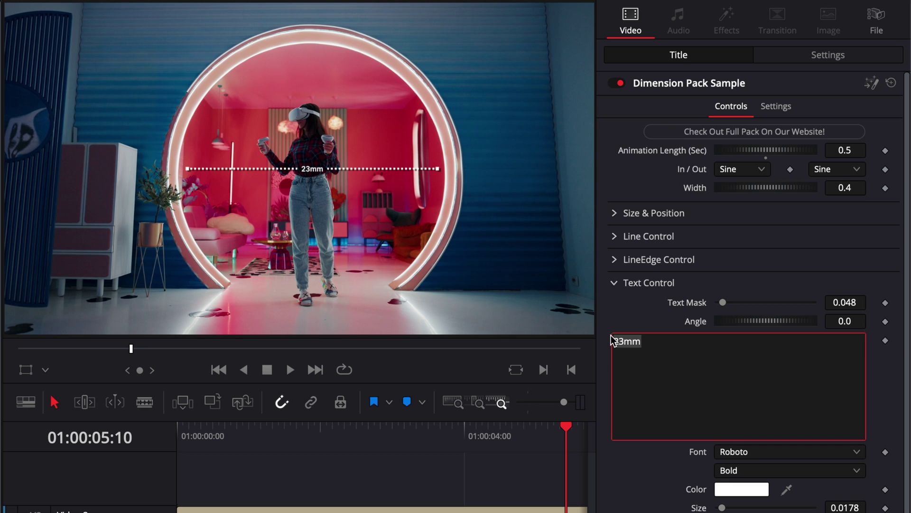
pyautogui.press('BackSpace')
pyautogui.hotkey('ctrl', 'a')
pyautogui.press('BackSpace')
pyautogui.write('300 METER')
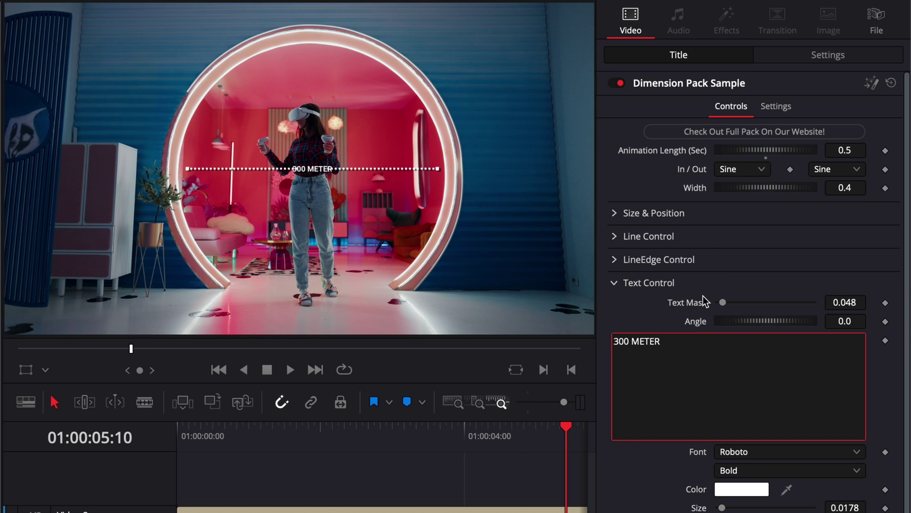
pyautogui.moveTo(722, 303); pyautogui.dragTo(726, 303)
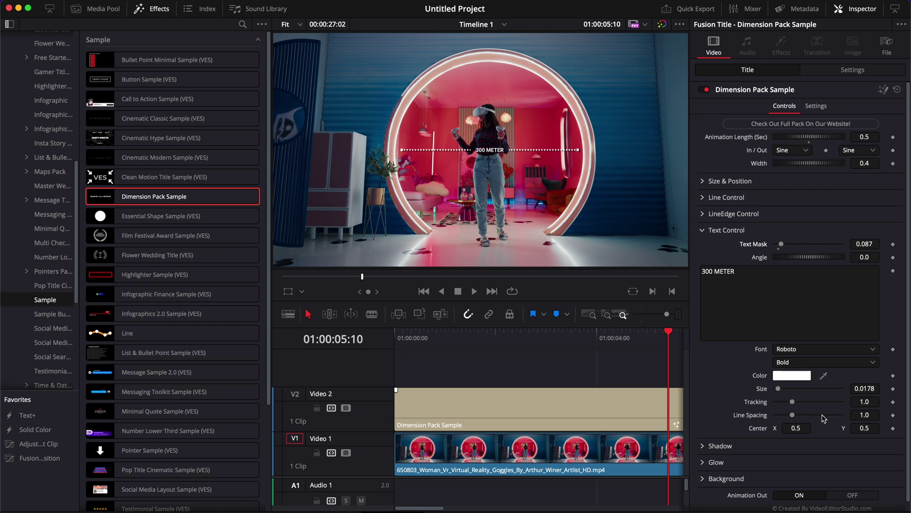
# - Raise the title's Shadow strength to 0.724
pyautogui.click(791, 232)
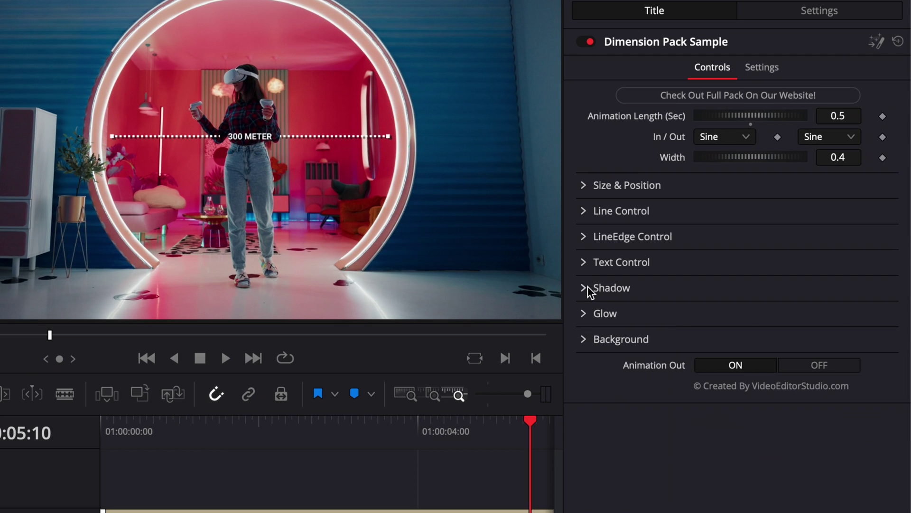
pyautogui.click(704, 245)
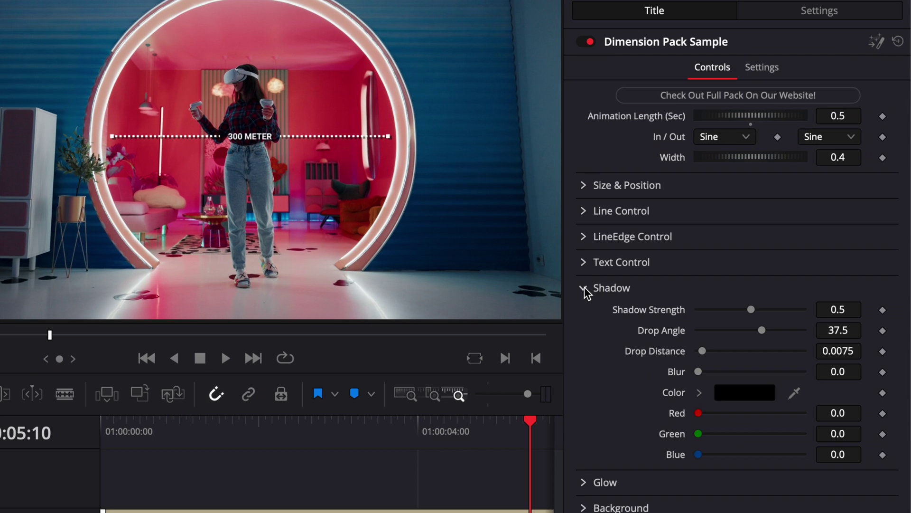
pyautogui.moveTo(751, 309); pyautogui.dragTo(796, 326)
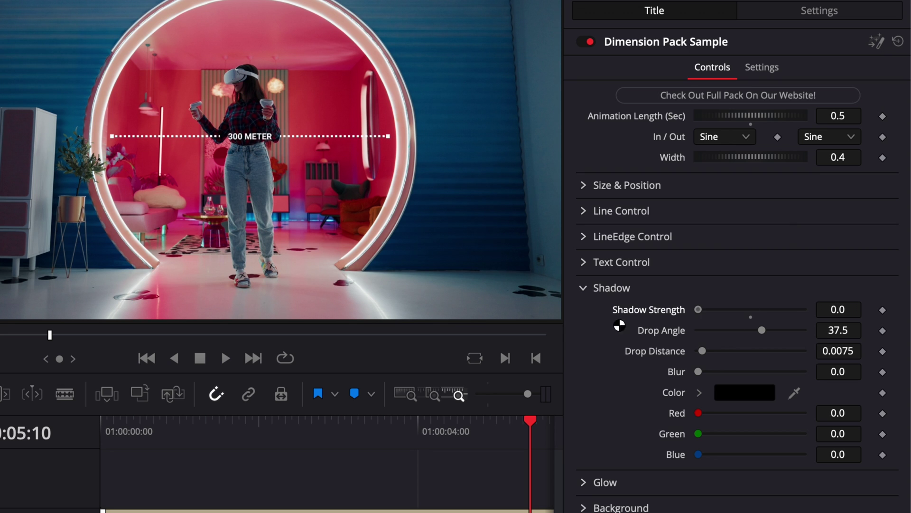
pyautogui.moveTo(699, 309); pyautogui.dragTo(774, 309)
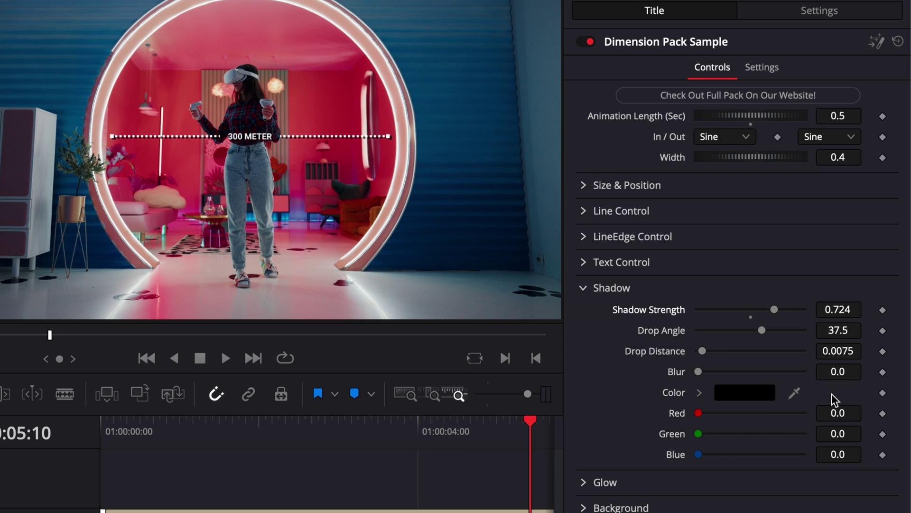
pyautogui.click(583, 287)
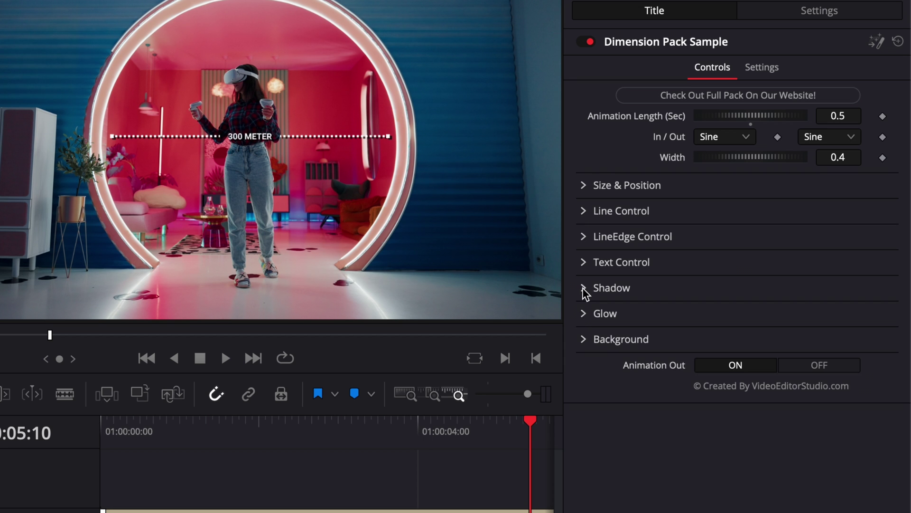
# - Raise the Glow Gain from 0.0 to 1.22
pyautogui.click(583, 315)
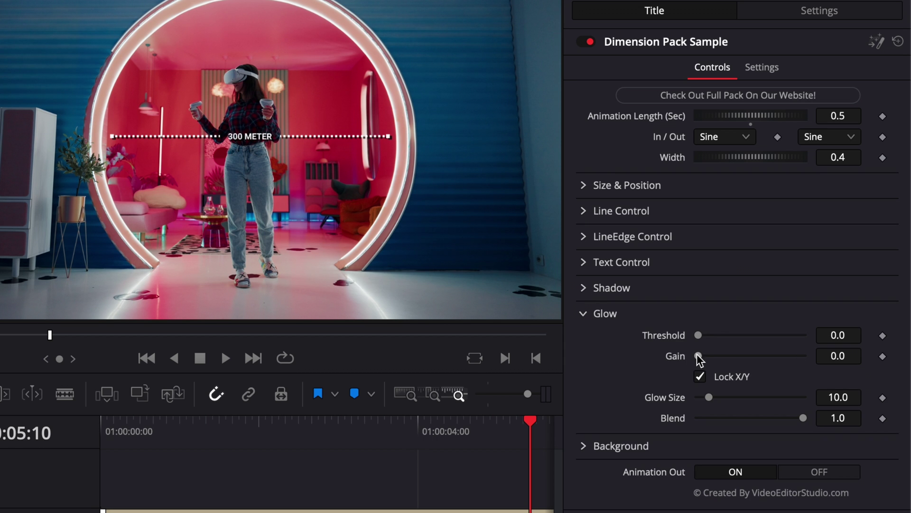
pyautogui.moveTo(698, 356); pyautogui.dragTo(724, 356)
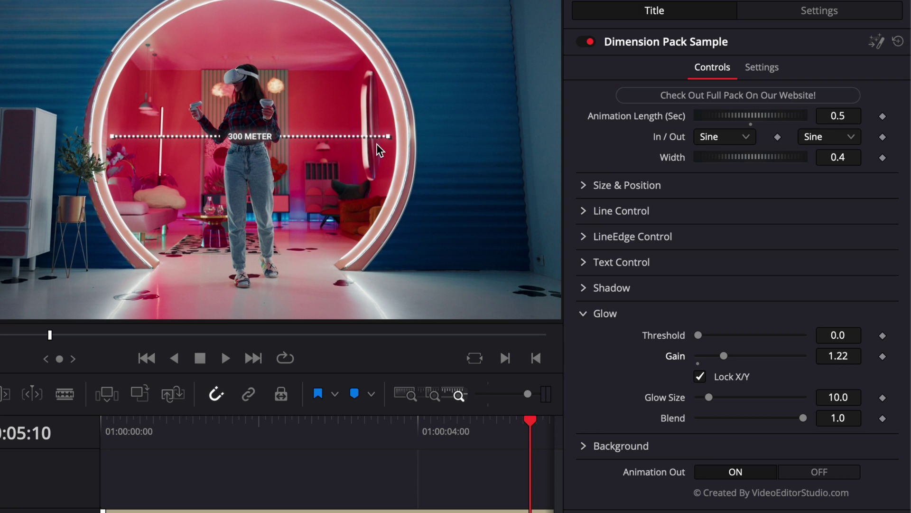
pyautogui.click(583, 313)
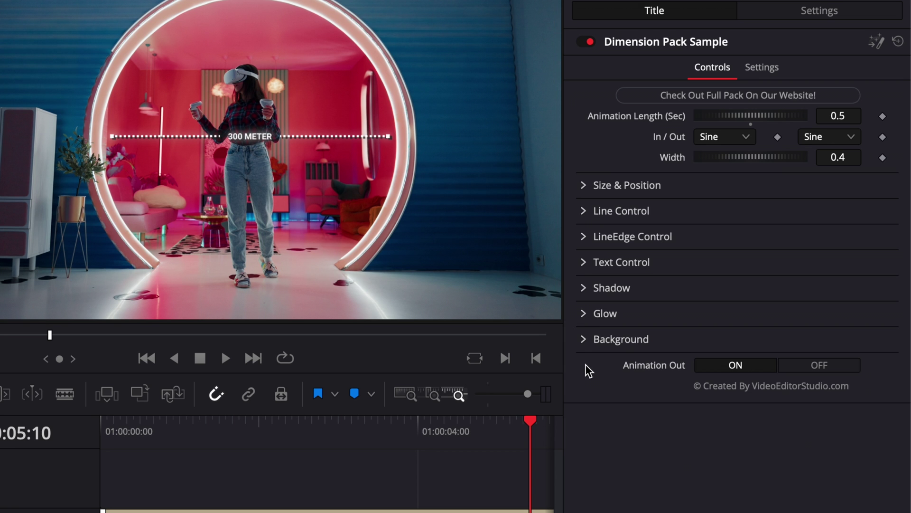
# - Set the title's Background Opacity to about 0.6
pyautogui.click(584, 340)
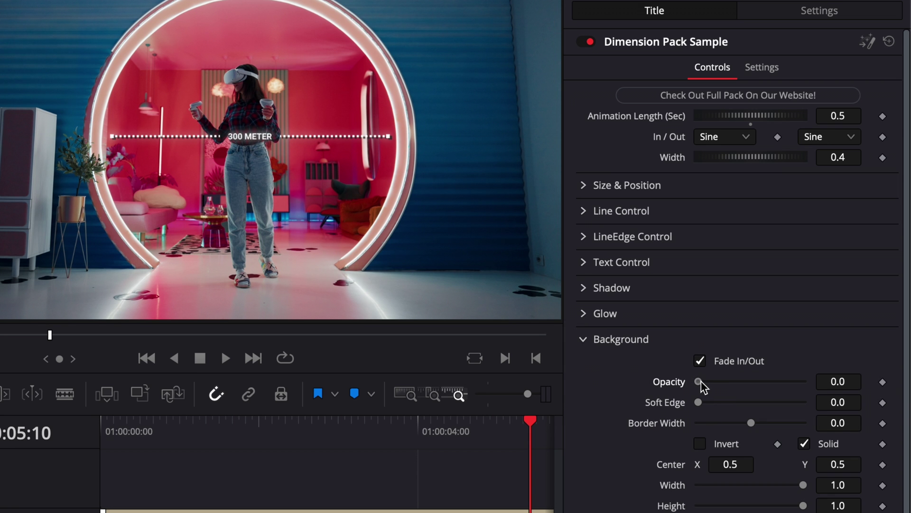
pyautogui.moveTo(700, 380); pyautogui.dragTo(763, 390)
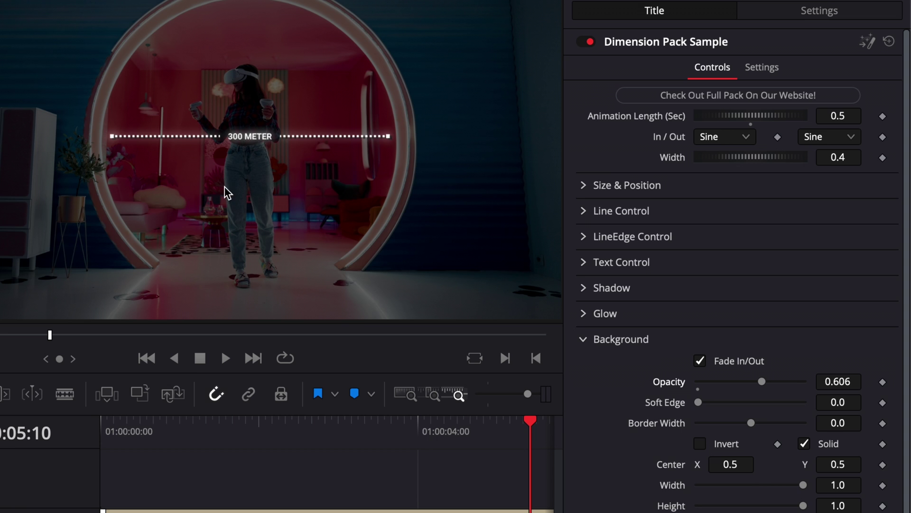
pyautogui.click(617, 339)
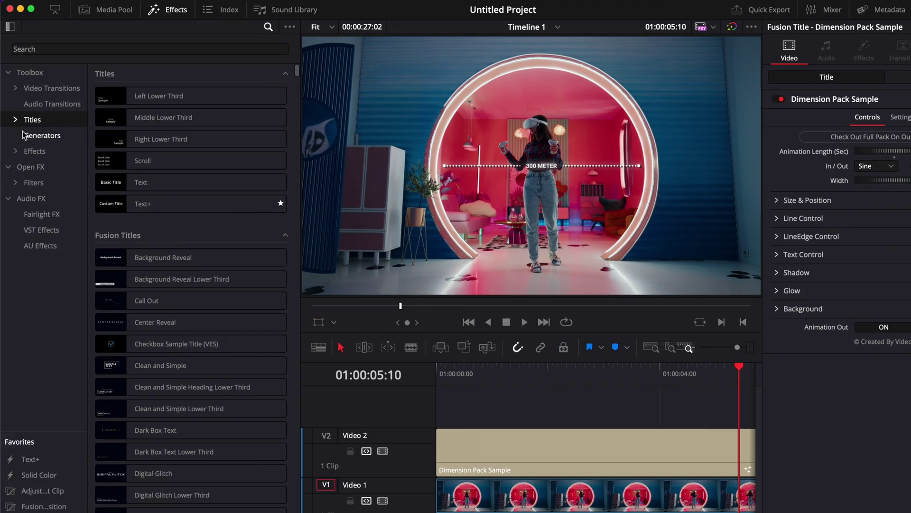
# - Find Resolve FX Transform in Open FX by searching 'tran' and apply it to the V2 Dimension Pack Sample title
pyautogui.click(30, 164)
pyautogui.click(60, 48)
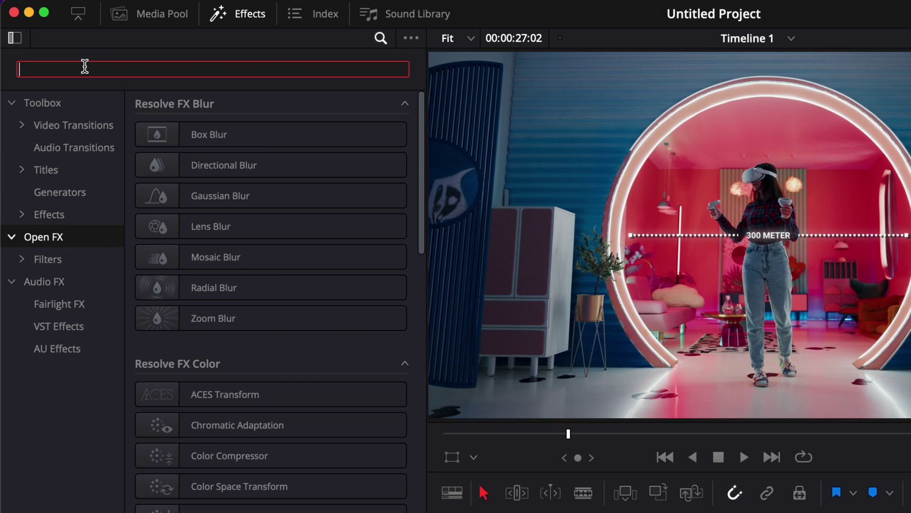
pyautogui.write('tran')
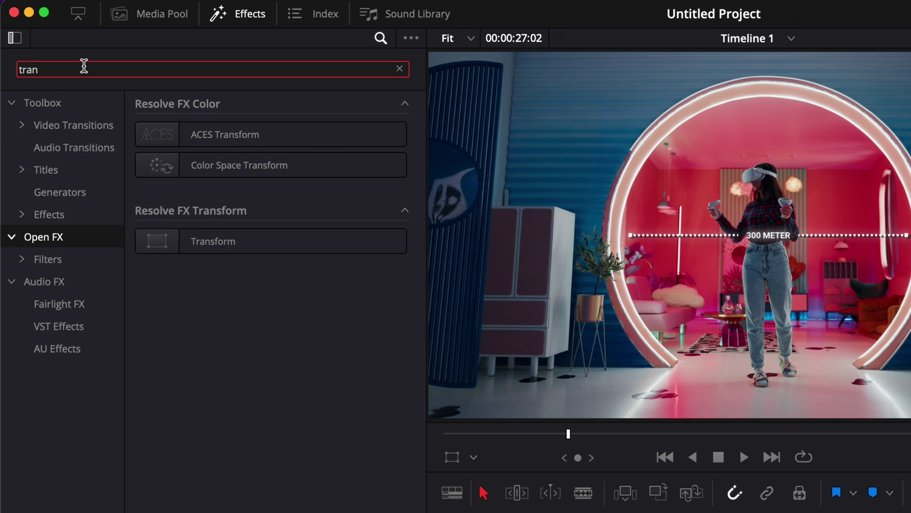
pyautogui.moveTo(193, 232); pyautogui.dragTo(664, 508)
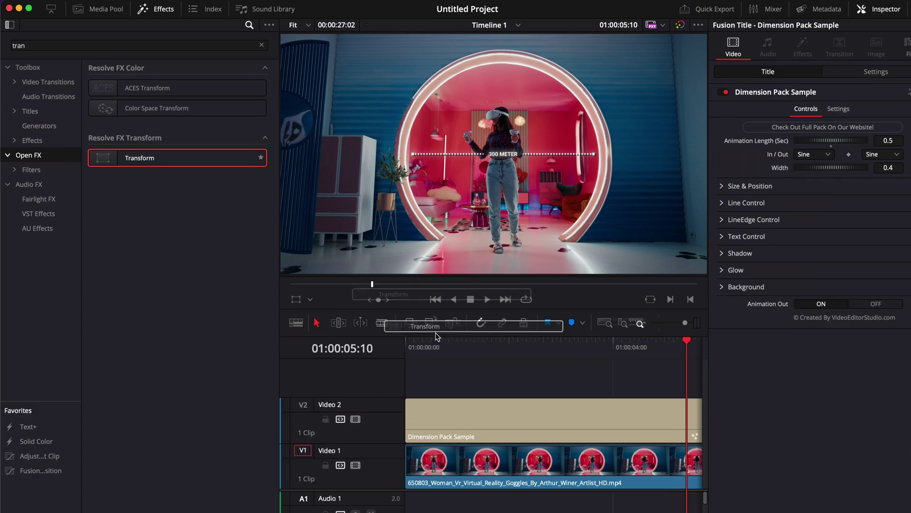
pyautogui.moveTo(434, 332); pyautogui.dragTo(474, 413)
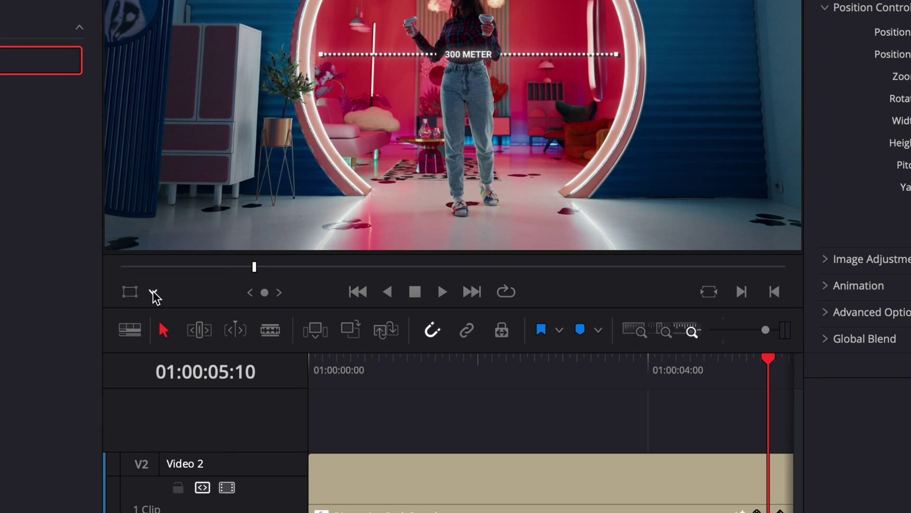
# - Switch the viewer to Open FX Overlay and set the Transform's Control Mode to Interactive - Canvas
pyautogui.click(41, 416)
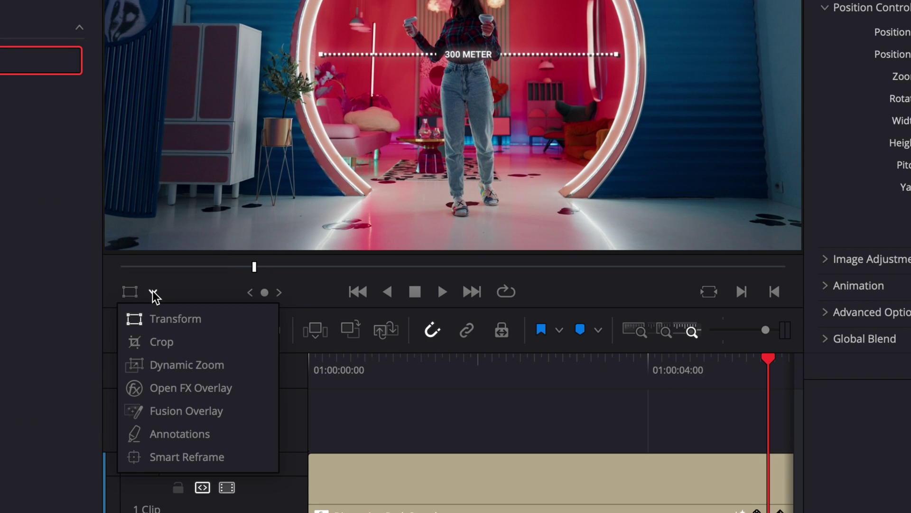
pyautogui.click(176, 387)
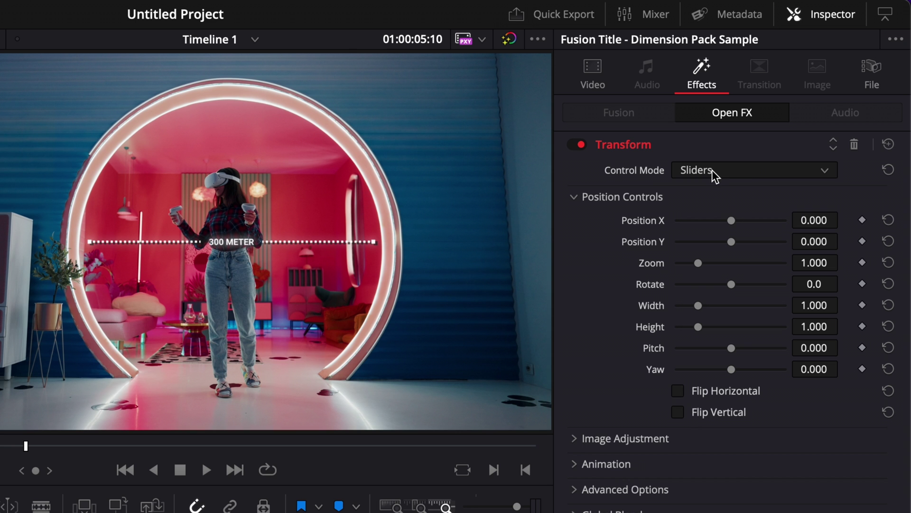
pyautogui.click(810, 106)
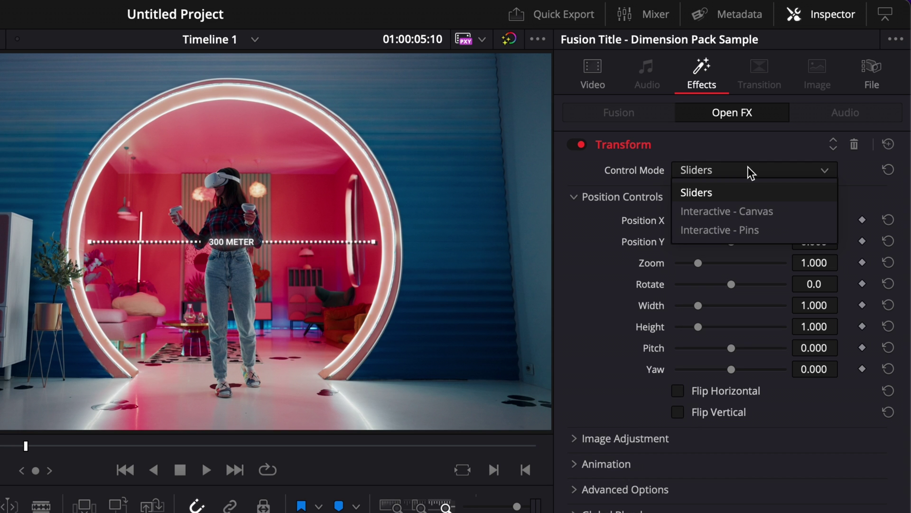
pyautogui.click(745, 214)
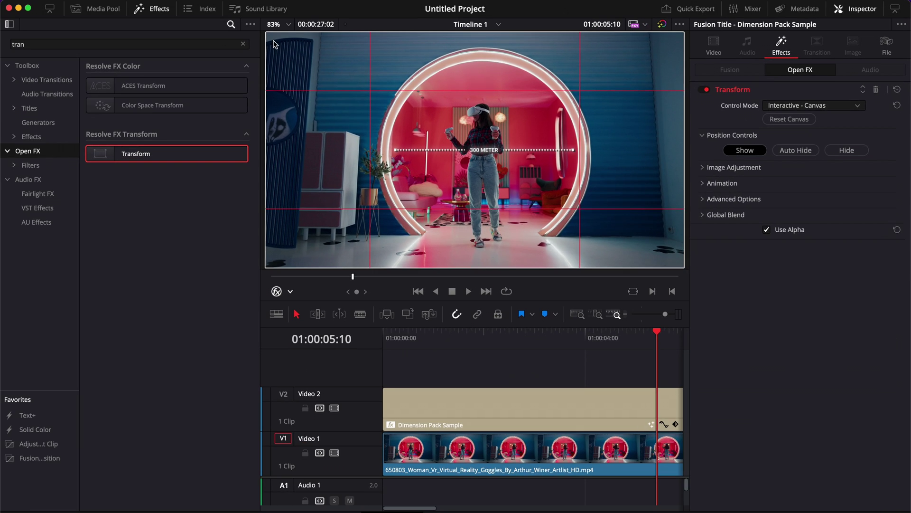
# - Drag the canvas corners to skew the 300 METER title in perspective and reposition it
pyautogui.moveTo(266, 30); pyautogui.dragTo(185, 174)
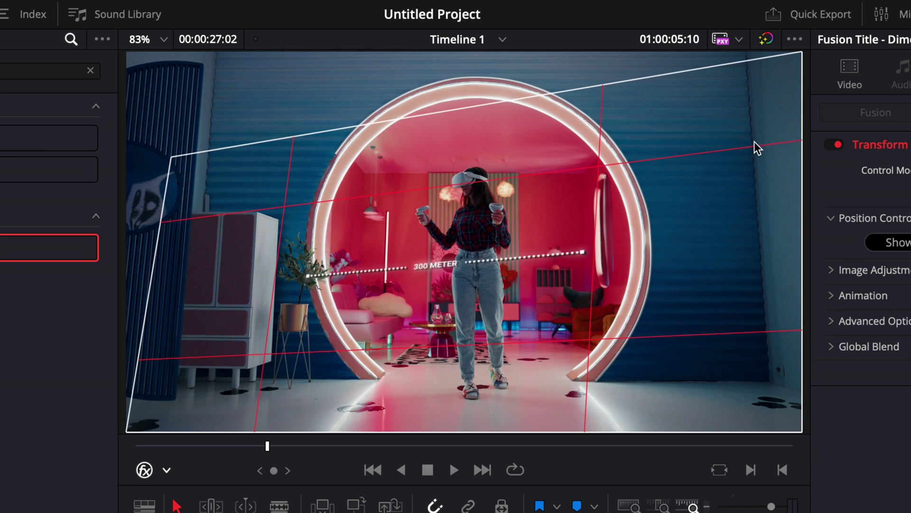
pyautogui.moveTo(791, 83); pyautogui.dragTo(446, 167)
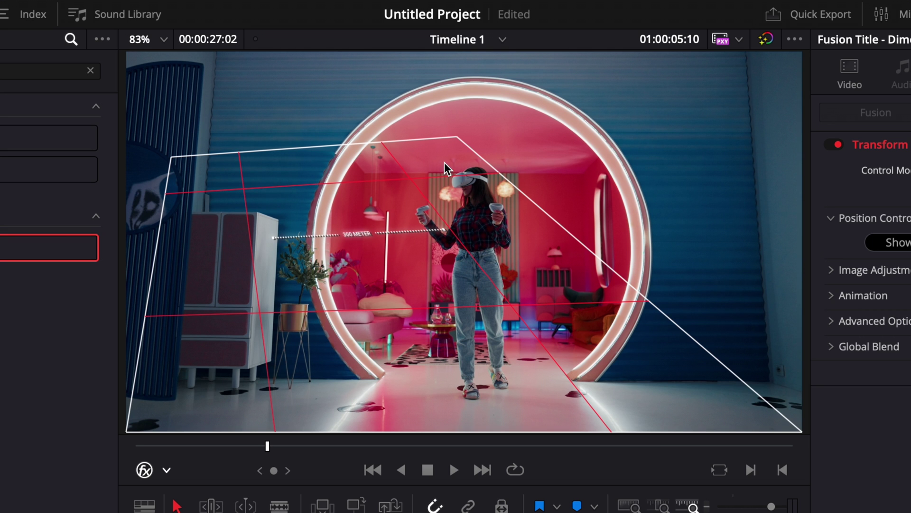
pyautogui.moveTo(760, 427); pyautogui.dragTo(571, 411)
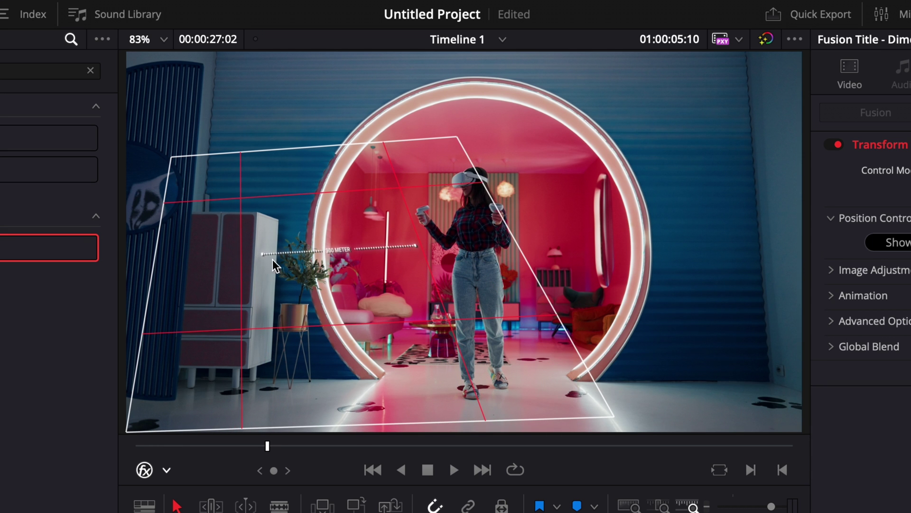
pyautogui.moveTo(275, 266); pyautogui.dragTo(314, 315)
pyautogui.moveTo(261, 378); pyautogui.dragTo(239, 215)
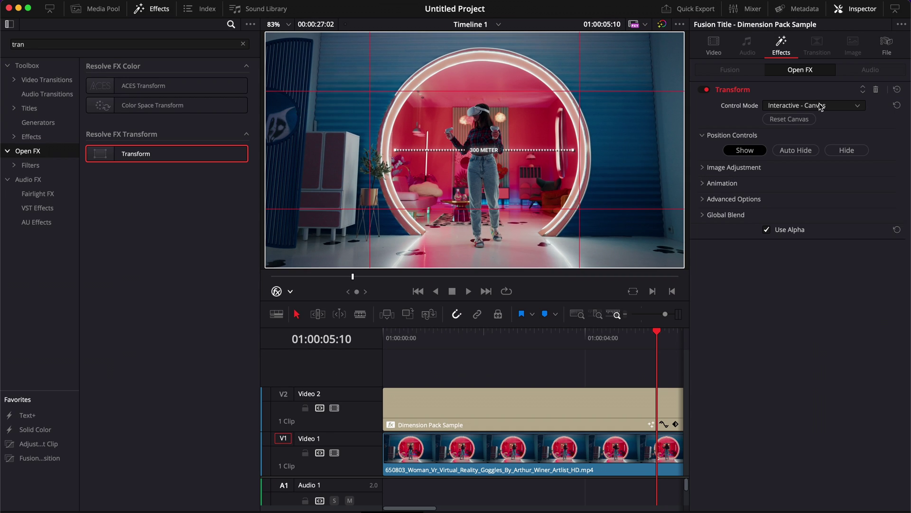
# - Switch Control Mode to Interactive - Pins and drag the pins to tilt the title over the white cabinet
pyautogui.click(855, 117)
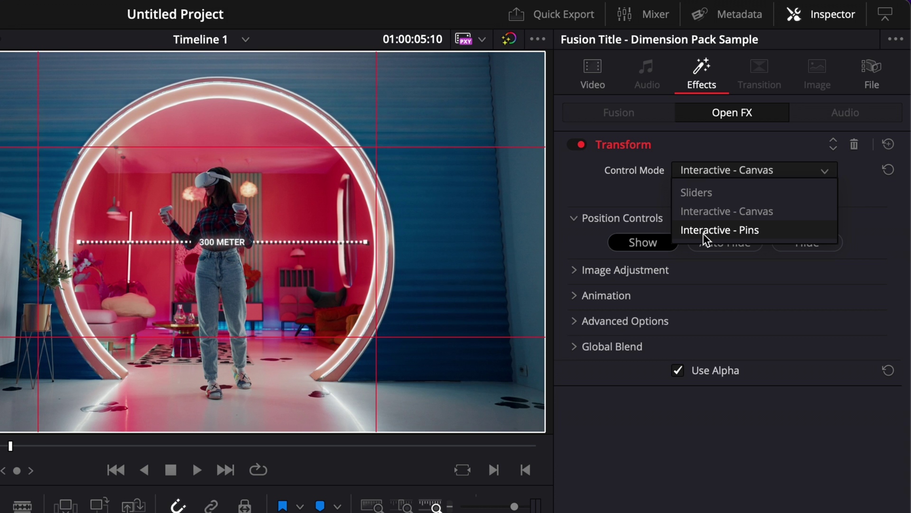
pyautogui.click(722, 232)
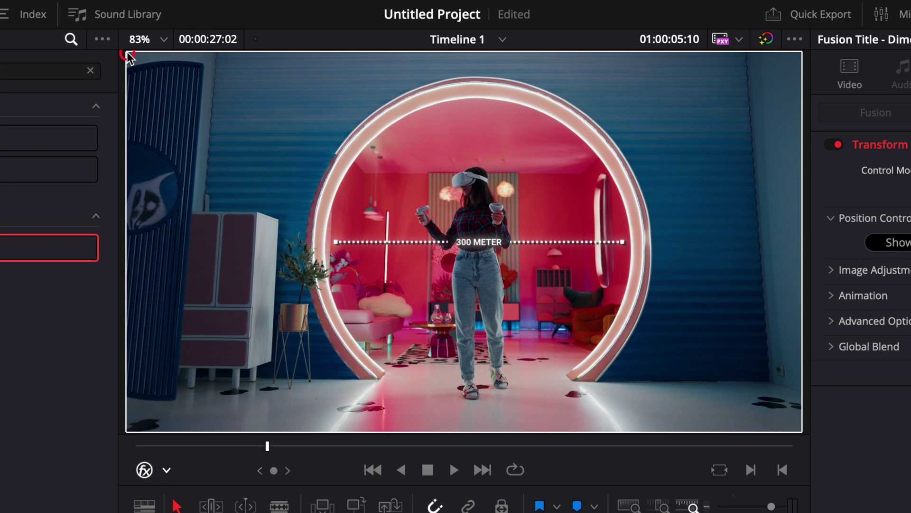
pyautogui.moveTo(267, 35); pyautogui.dragTo(303, 128)
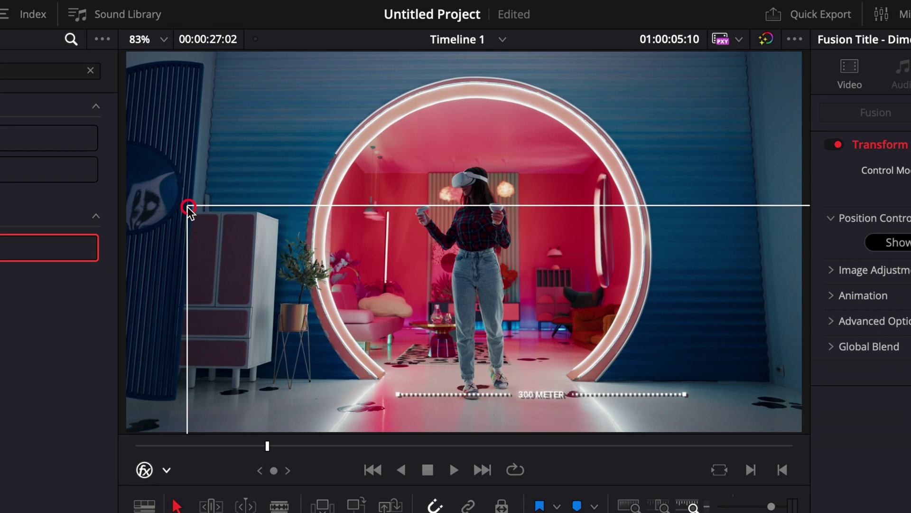
pyautogui.moveTo(188, 207); pyautogui.dragTo(223, 194)
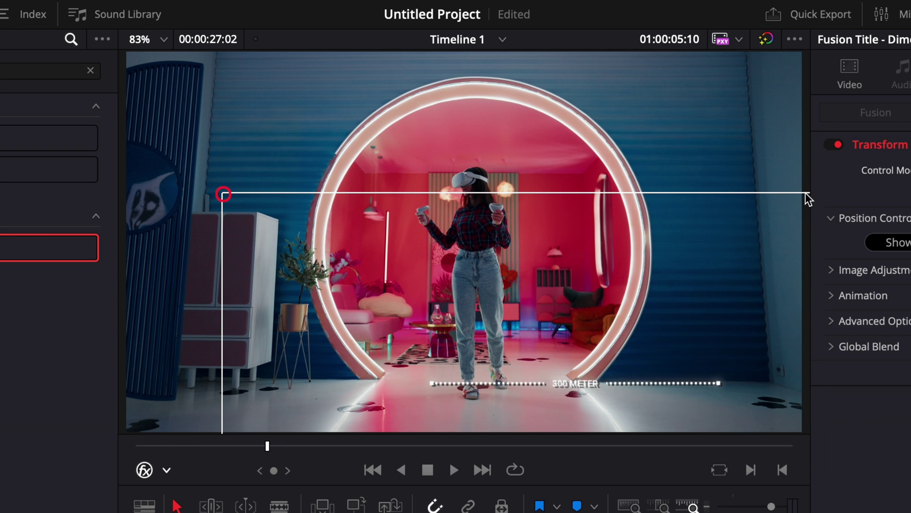
pyautogui.moveTo(808, 199); pyautogui.dragTo(298, 207)
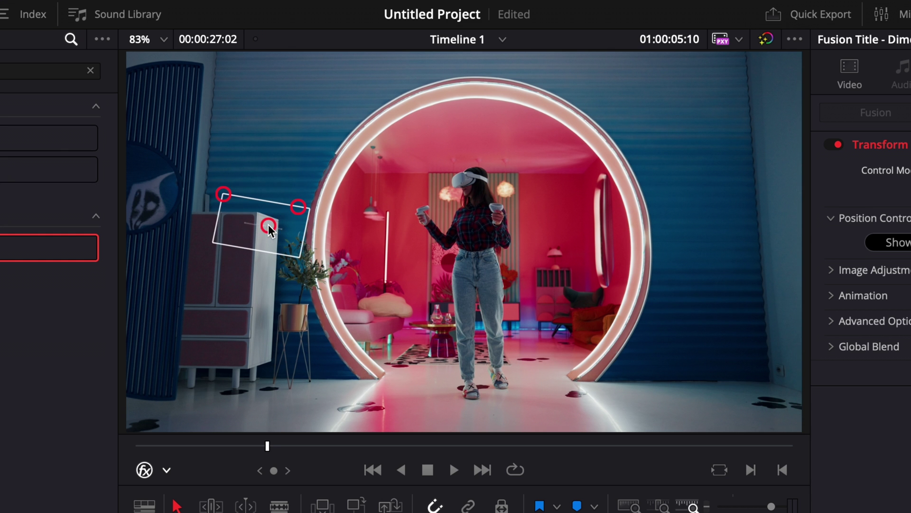